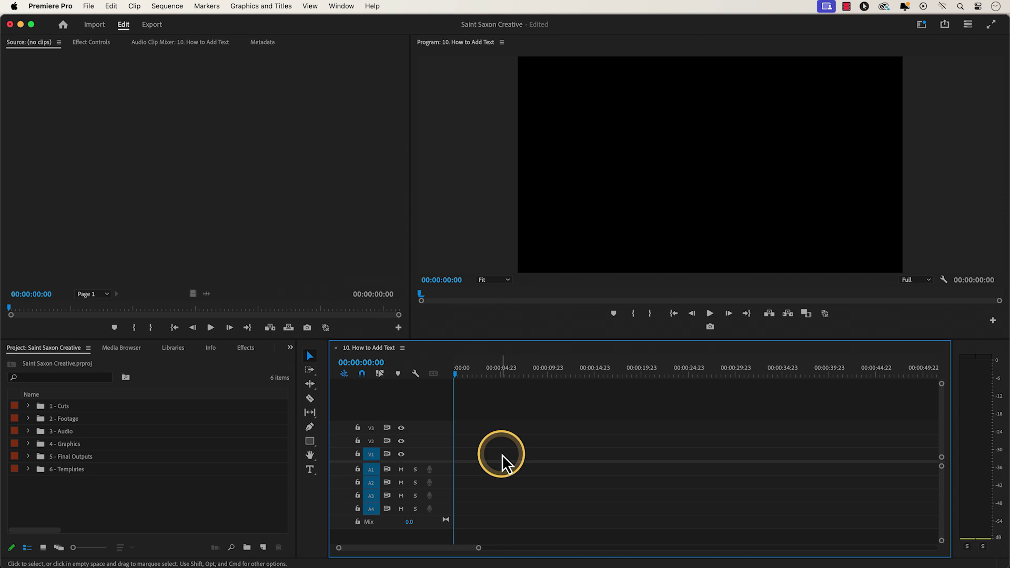
Type a title reading TEXT in the Program monitor and select the word.
click(310, 470)
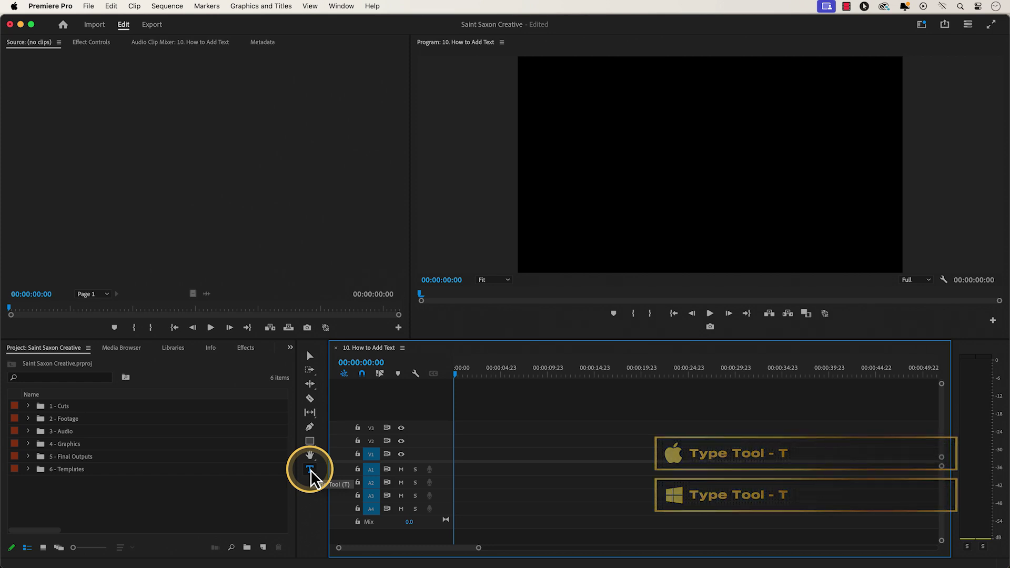
click(589, 168)
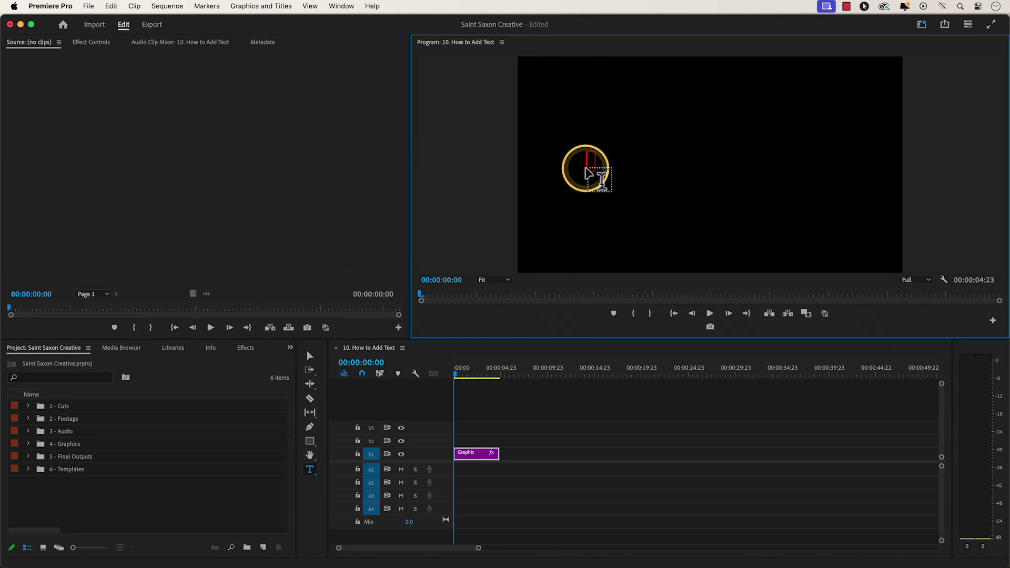
text(TEXT)
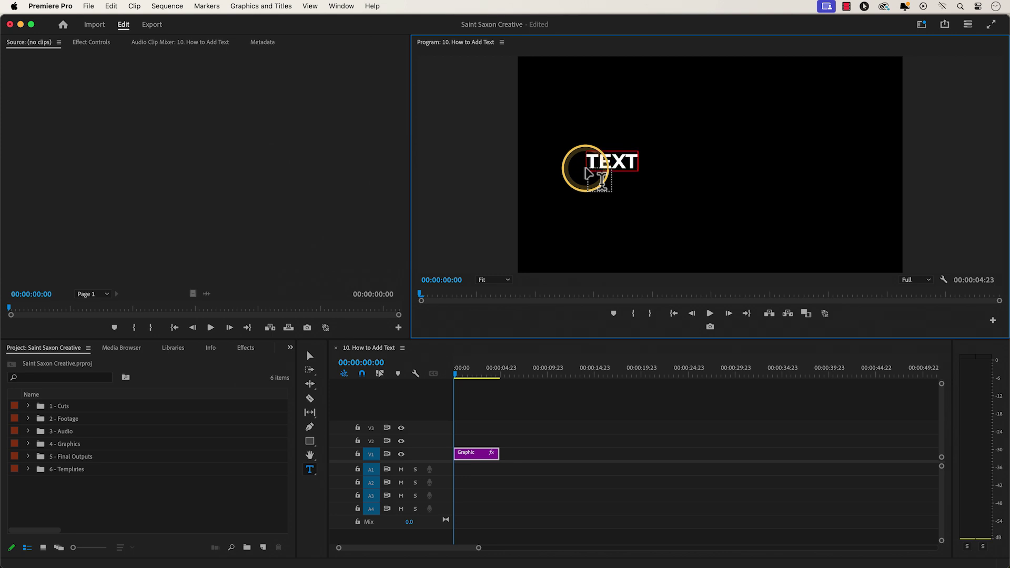
double_click(610, 162)
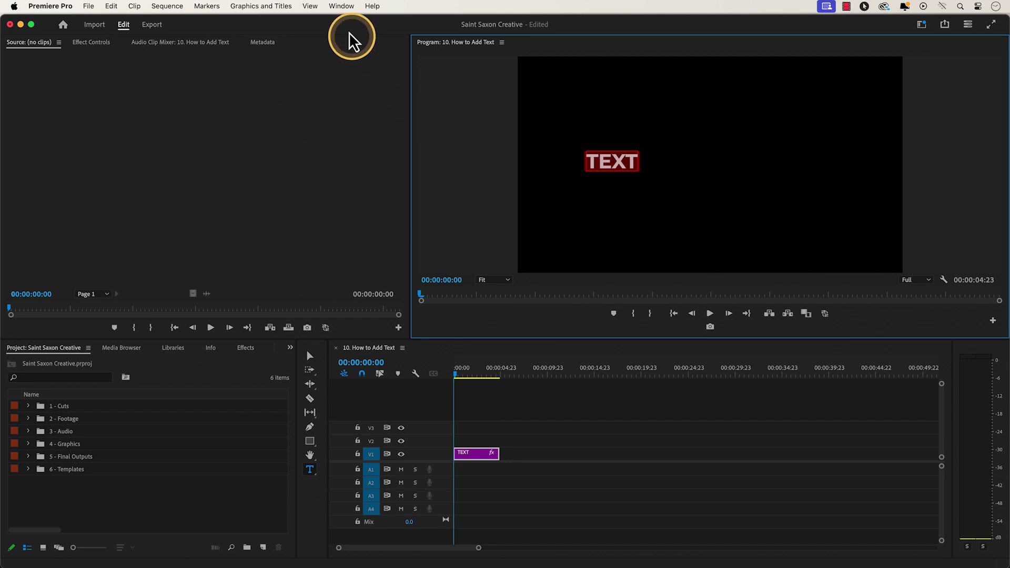
Open the Essential Graphics panel from the Window menu.
click(347, 7)
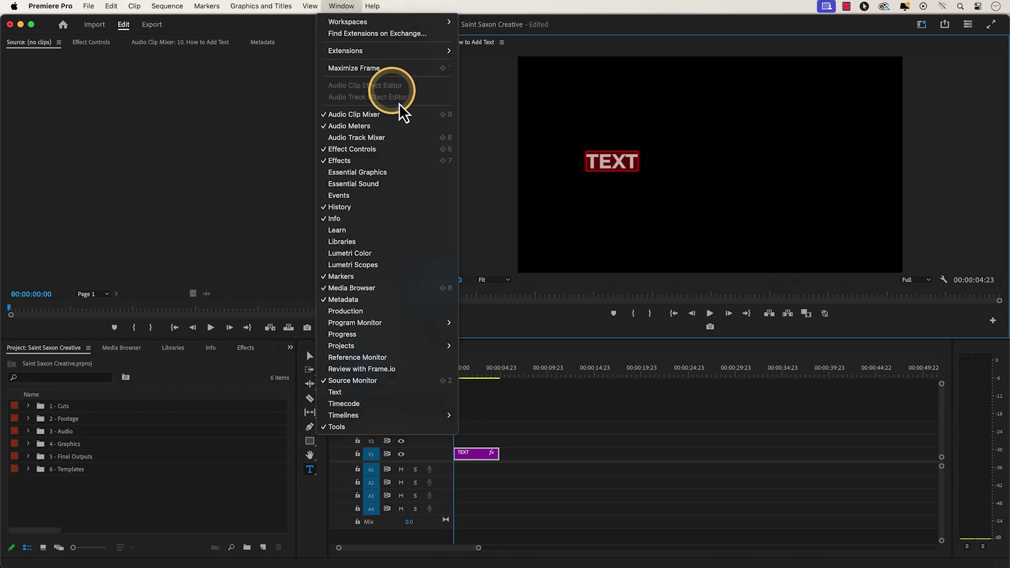
click(427, 174)
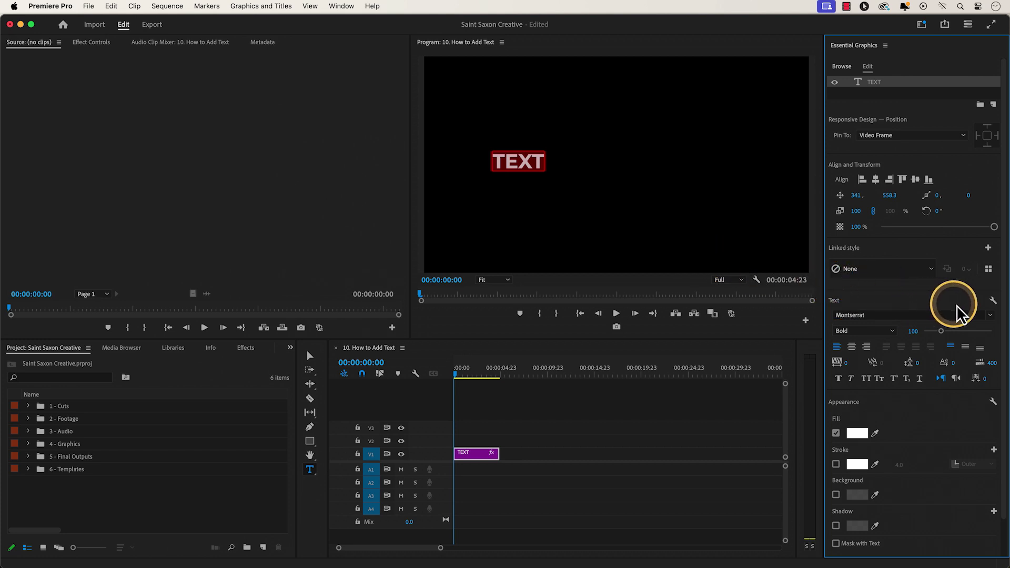
Scale the TEXT title from 100 up to 299 in Essential Graphics.
click(993, 320)
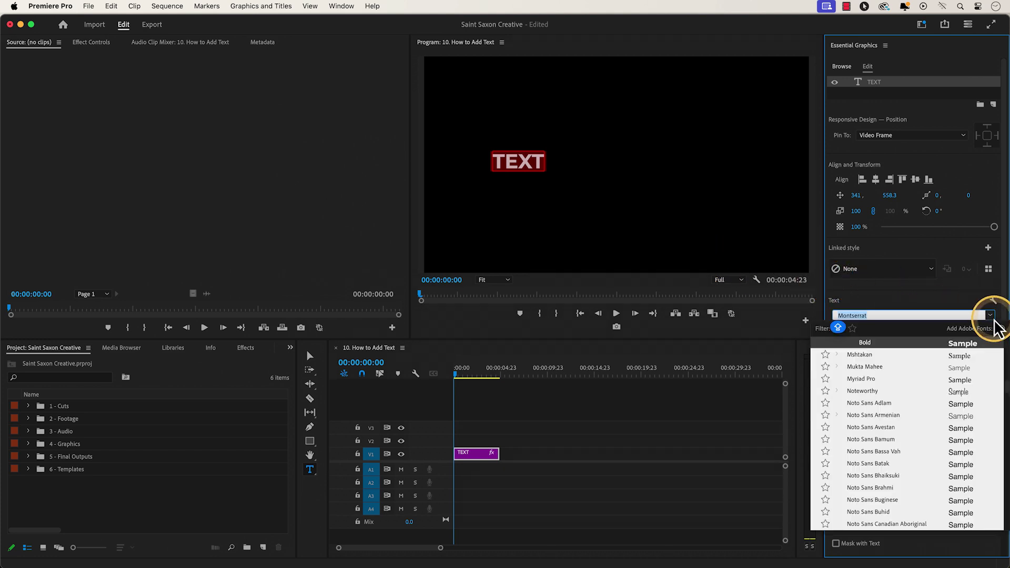
click(993, 320)
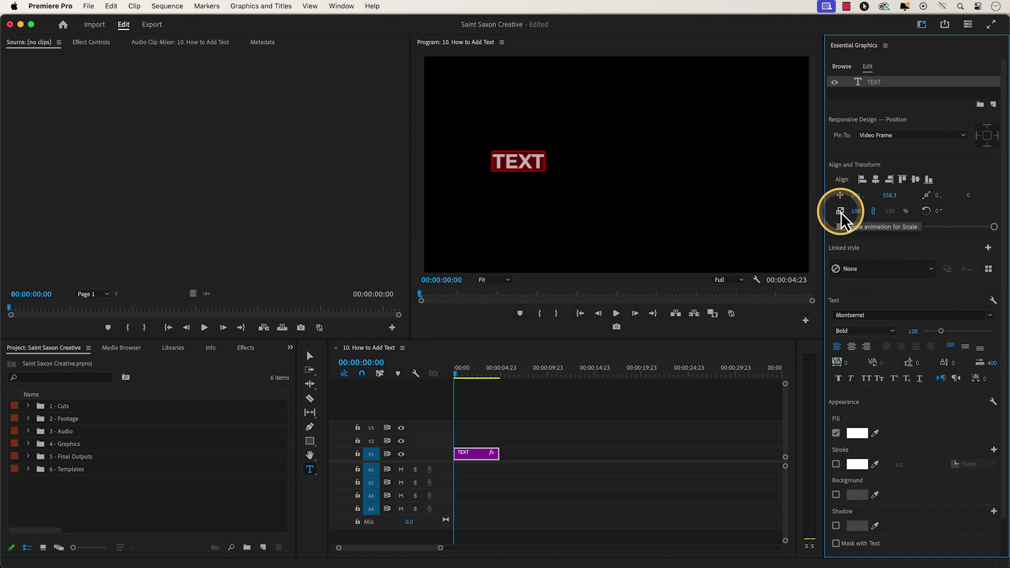
drag(858, 213, 1008, 218)
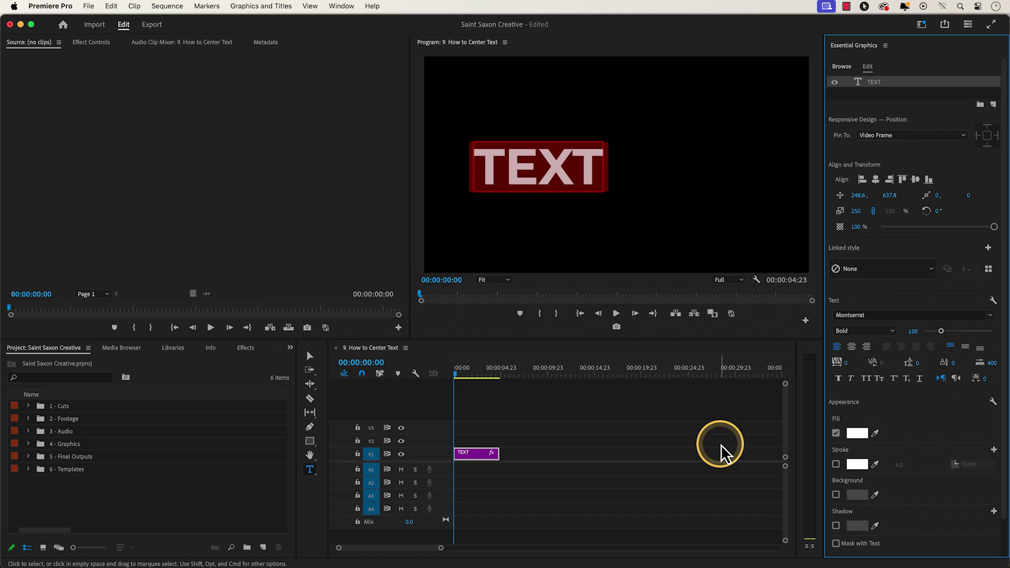
Center the TEXT title both horizontally and vertically in the frame.
click(877, 181)
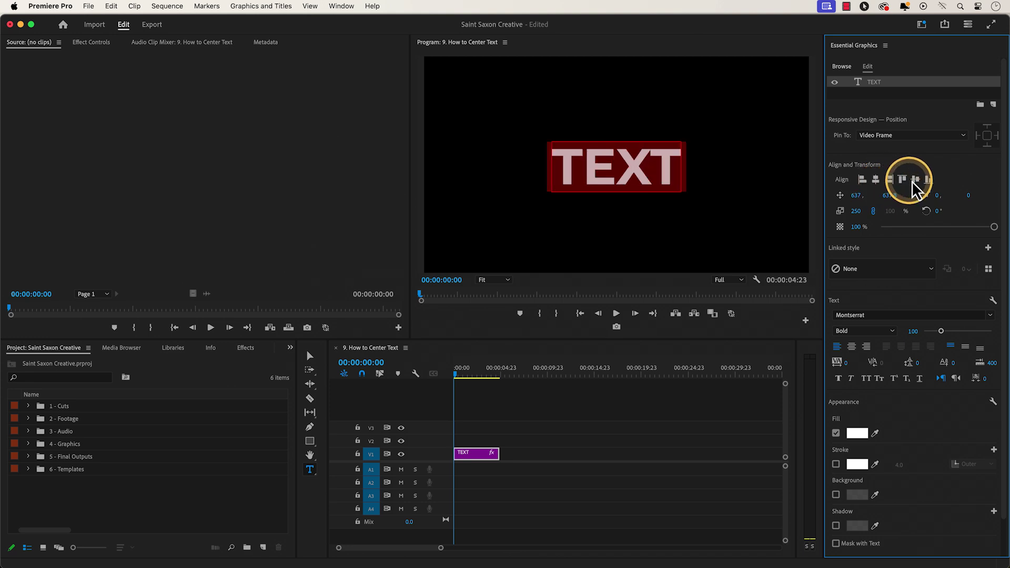
click(915, 180)
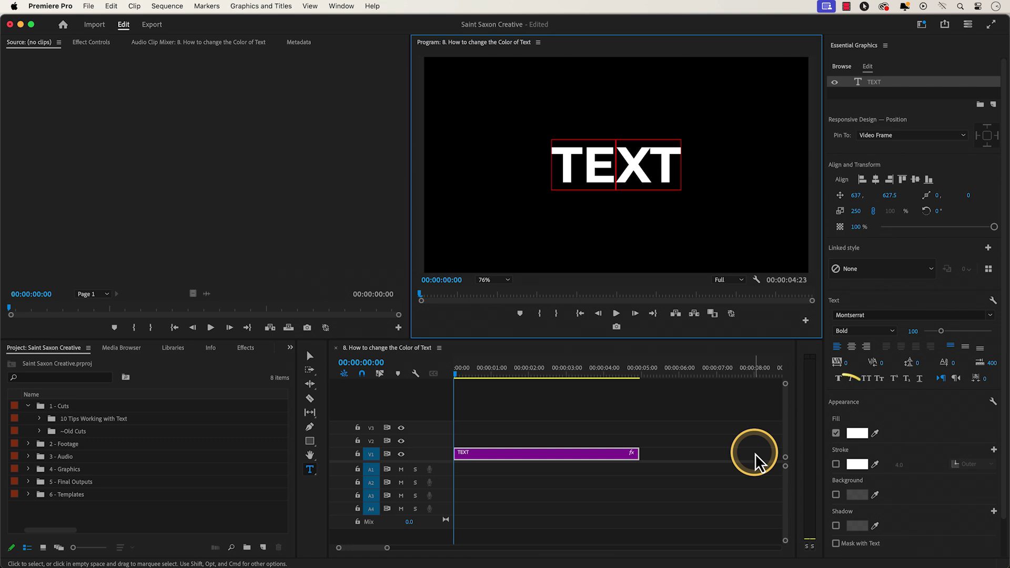
Change the TEXT title's fill color to red C40E0E.
click(857, 434)
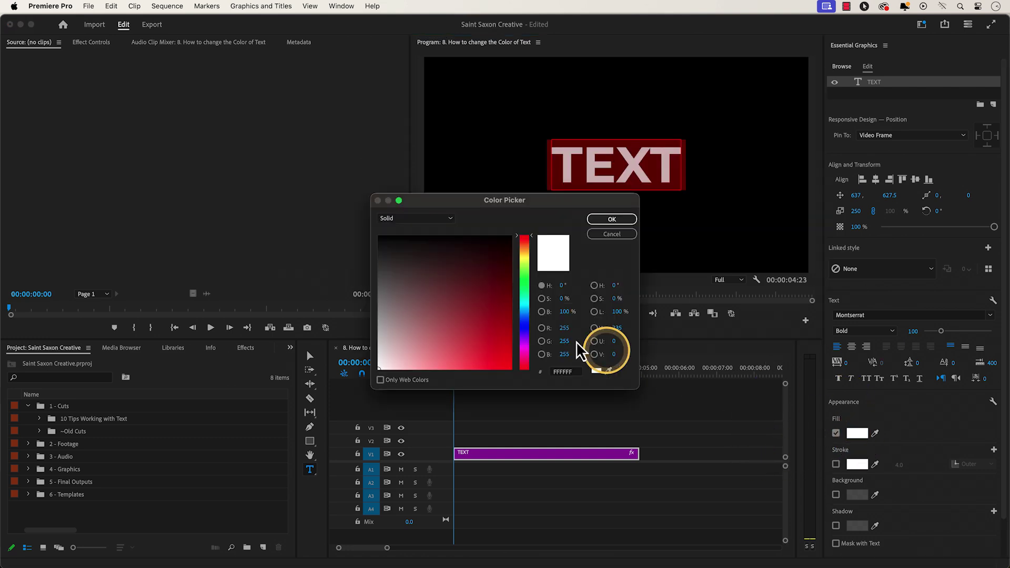
click(493, 335)
drag(492, 335, 503, 339)
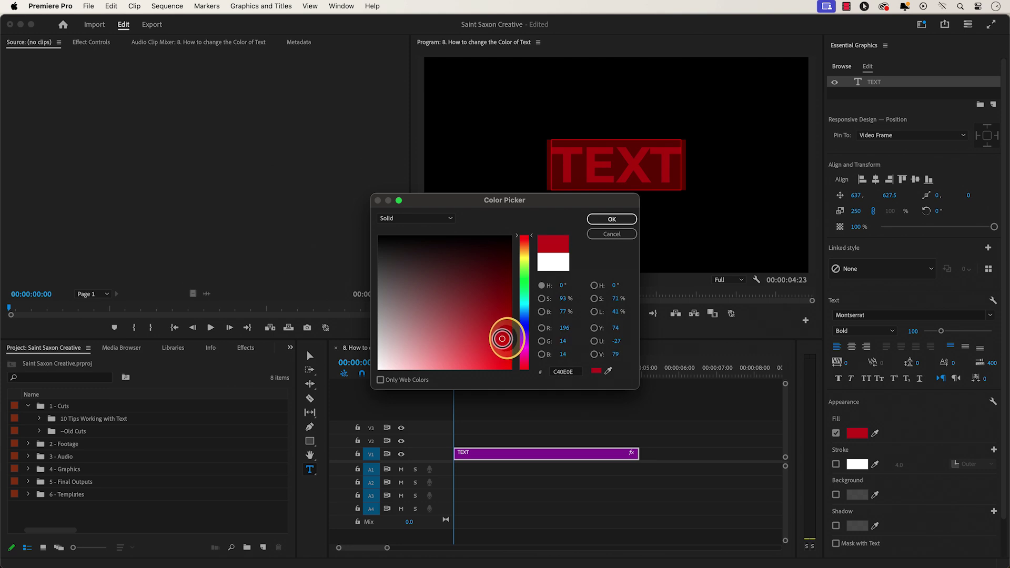
click(613, 221)
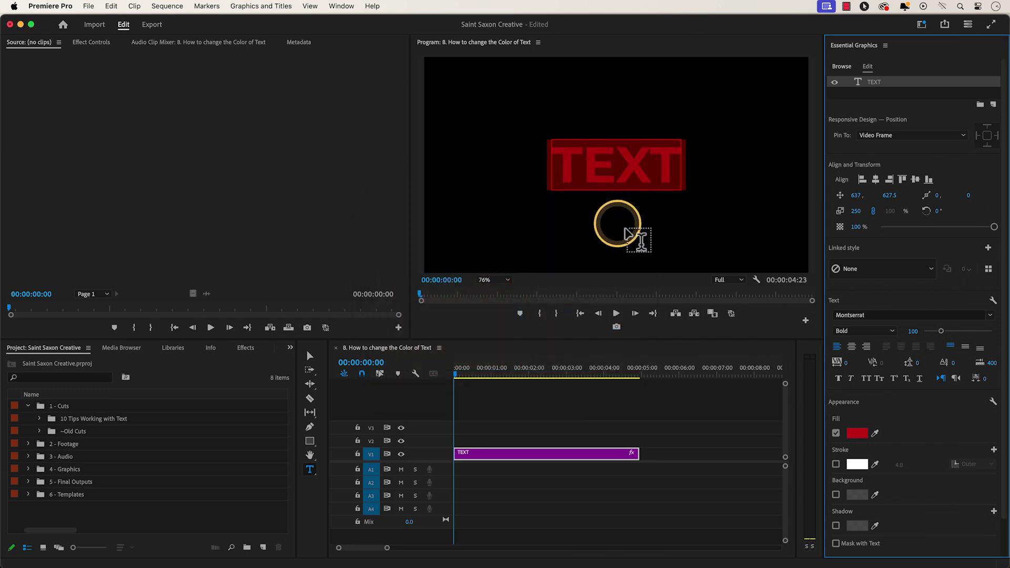
click(702, 422)
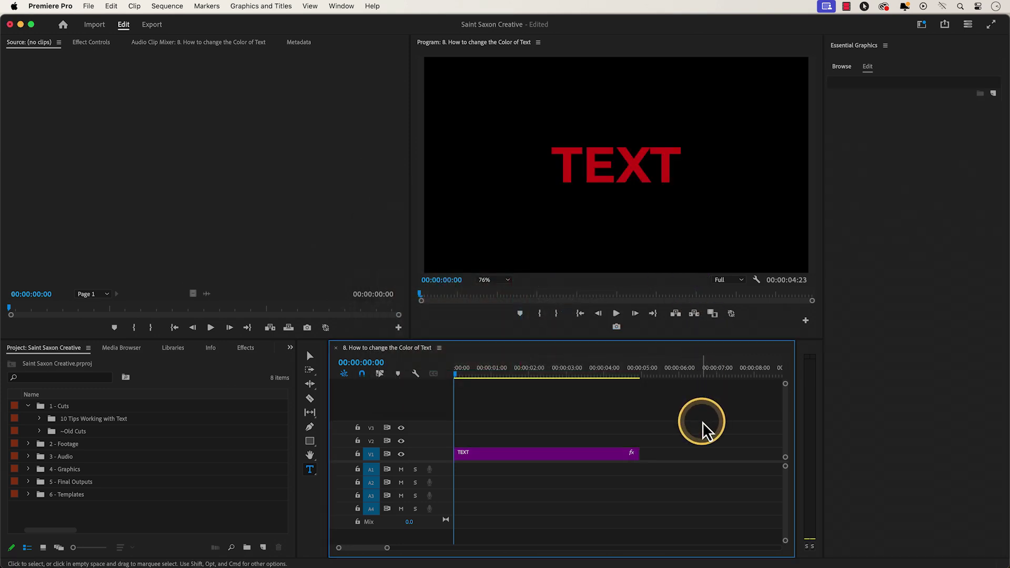
Fill only the letter E with bright green 0DEC21, leaving the rest red.
click(610, 174)
drag(612, 179, 586, 173)
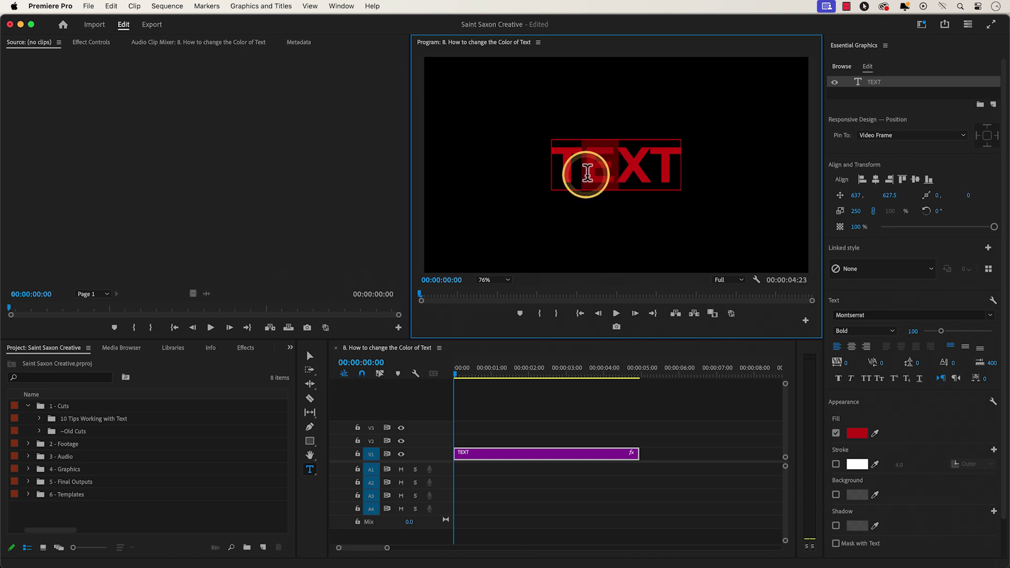
click(856, 436)
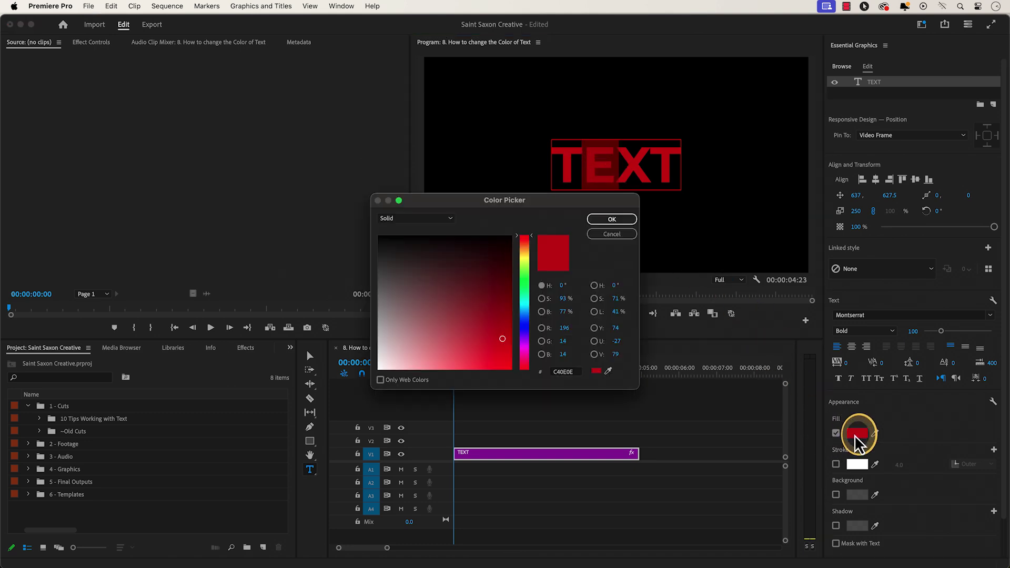
drag(531, 232, 528, 284)
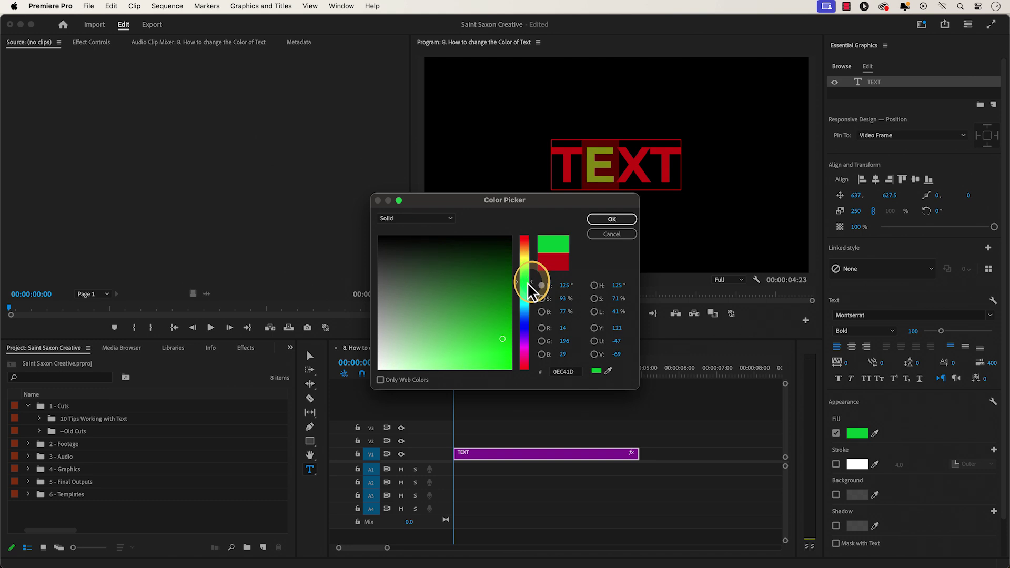
drag(500, 339, 503, 360)
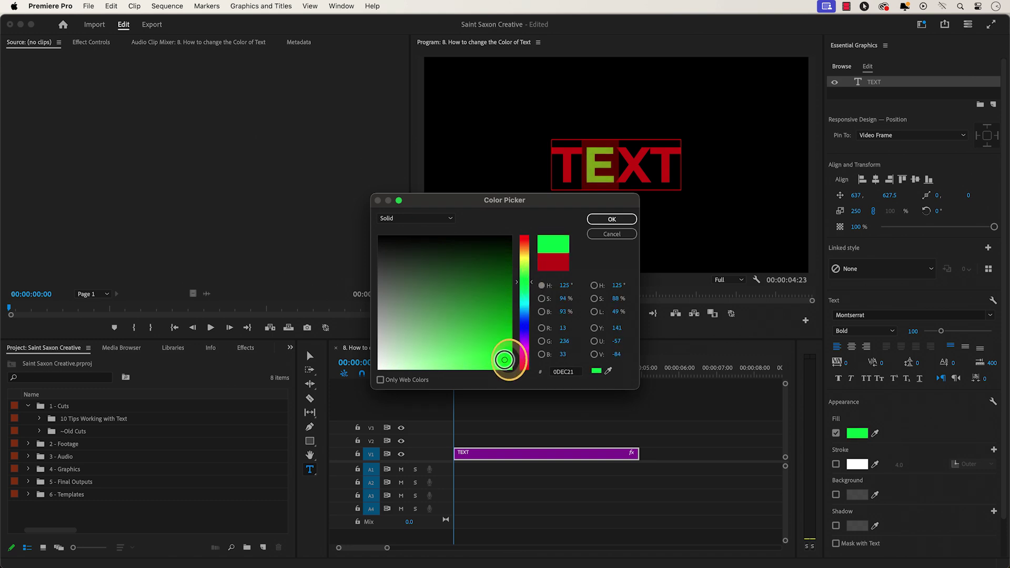
click(622, 218)
click(686, 442)
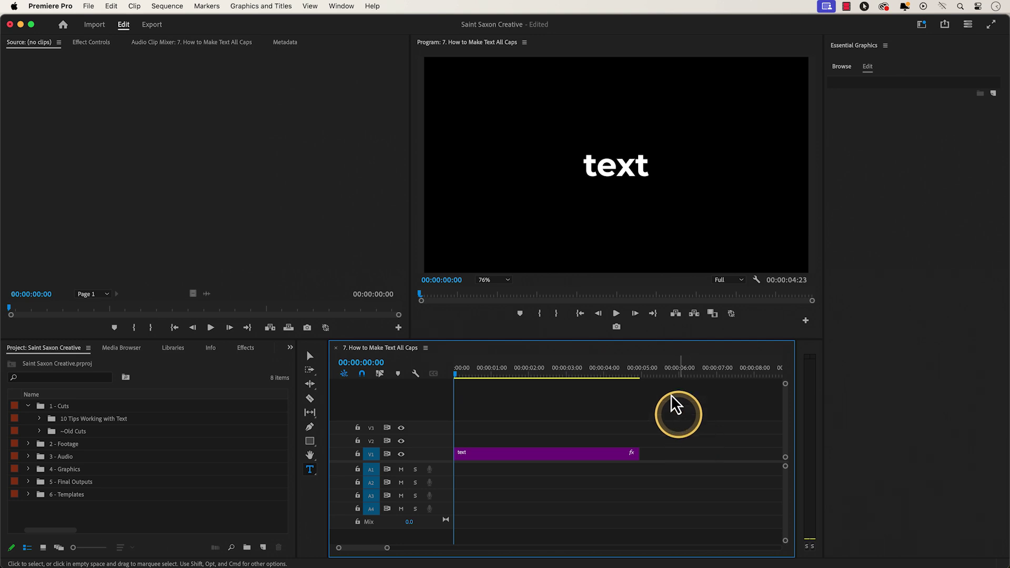
Switch the lowercase 'text' title to All Caps so it reads TEXT.
double_click(625, 172)
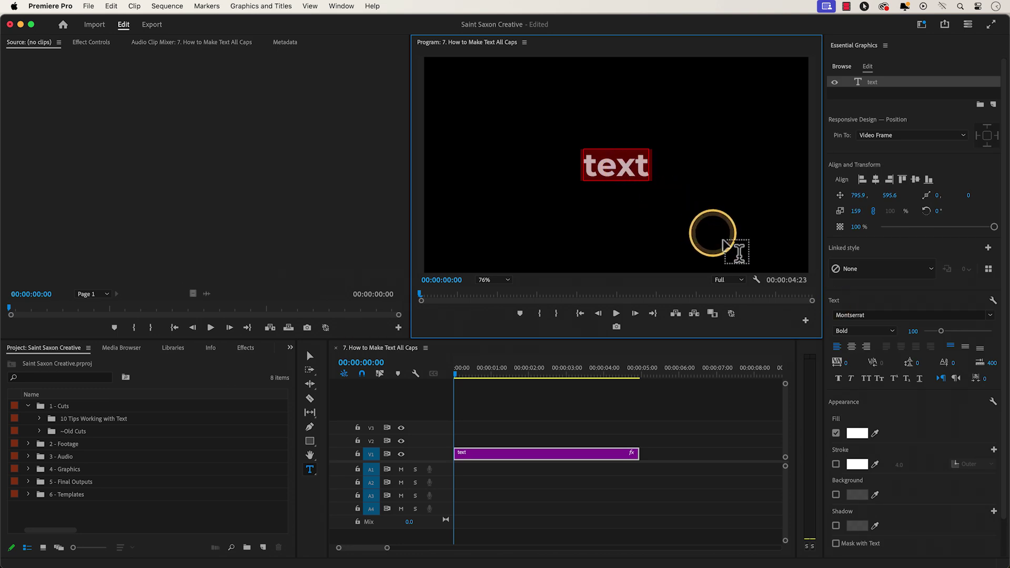
click(869, 379)
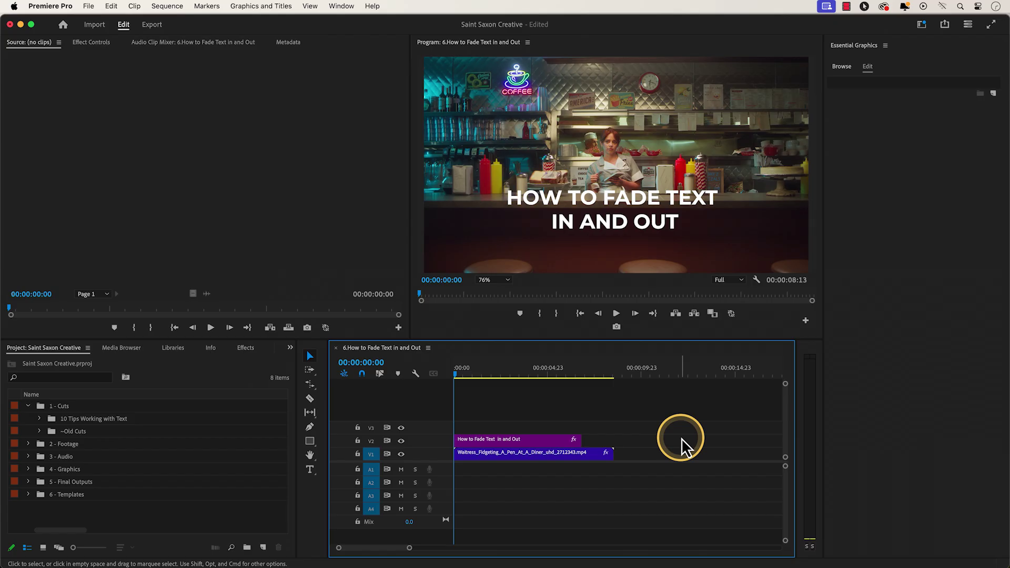
Filter the Effects panel by 'cross dissolve' to find the Cross Dissolve transition.
key(shift+7)
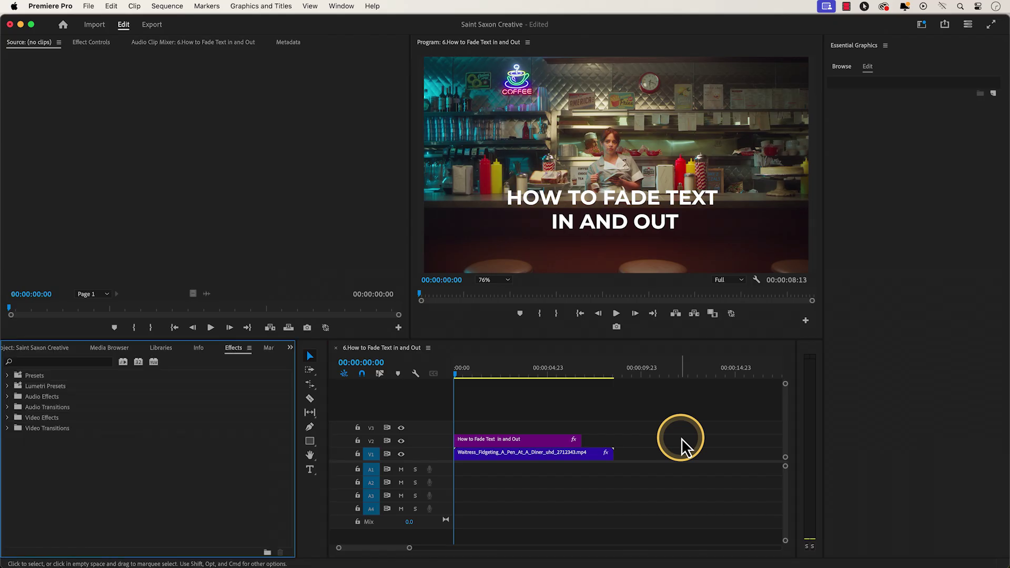
click(89, 367)
text(cross d)
text(issolve)
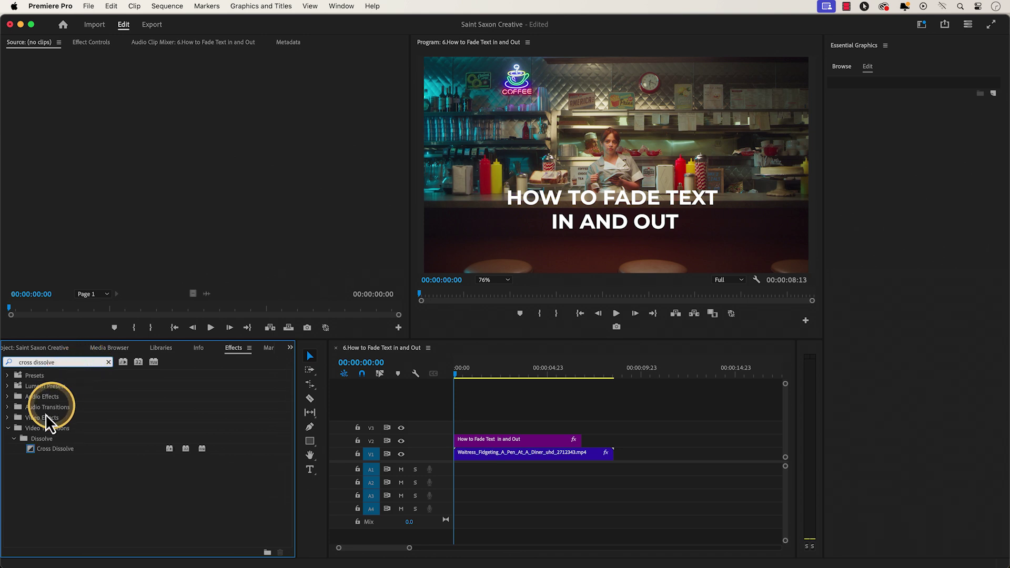
Add a Cross Dissolve to the start of the title clip and preview the fade-in.
click(33, 449)
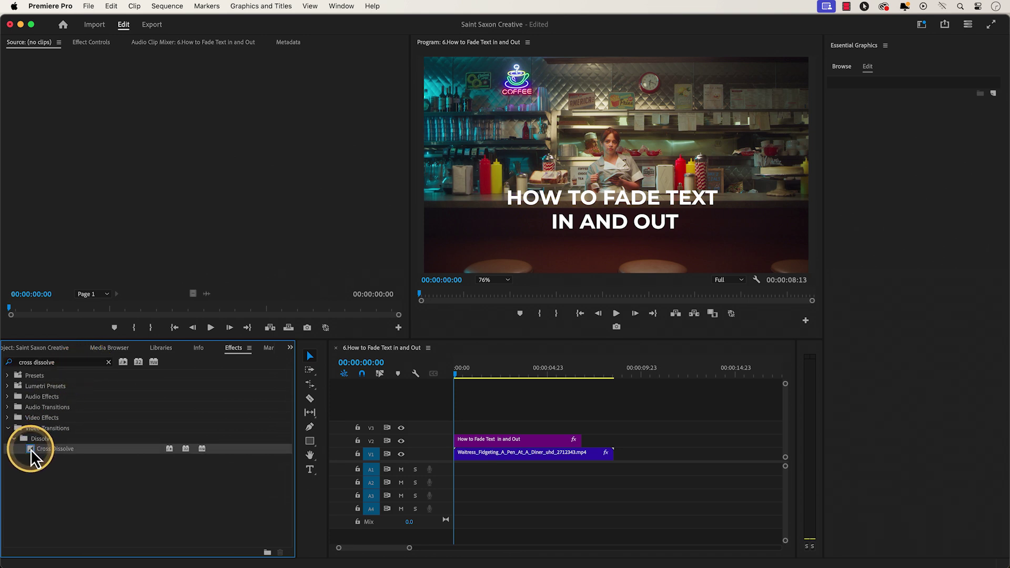
drag(30, 449, 456, 442)
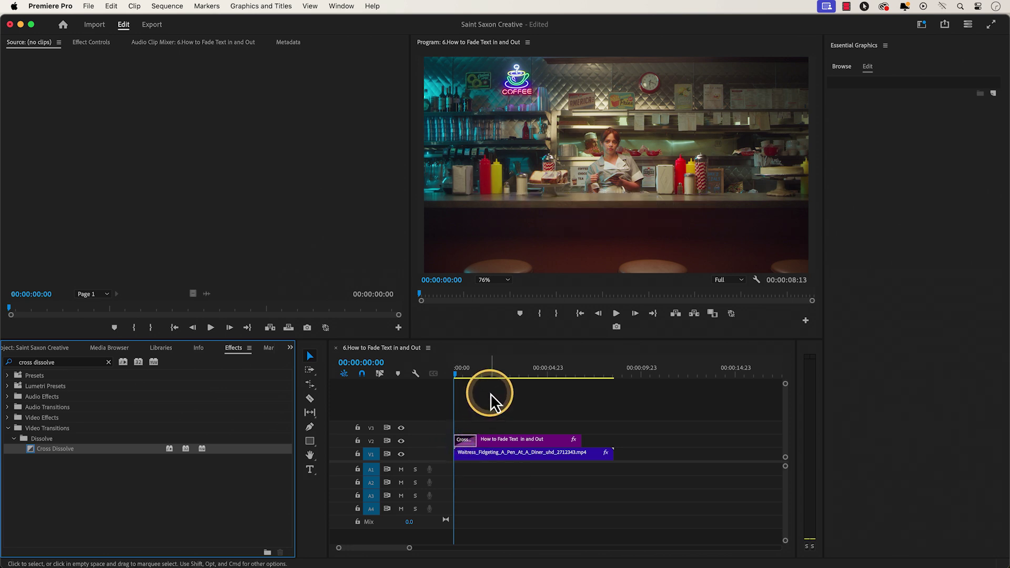
key(space)
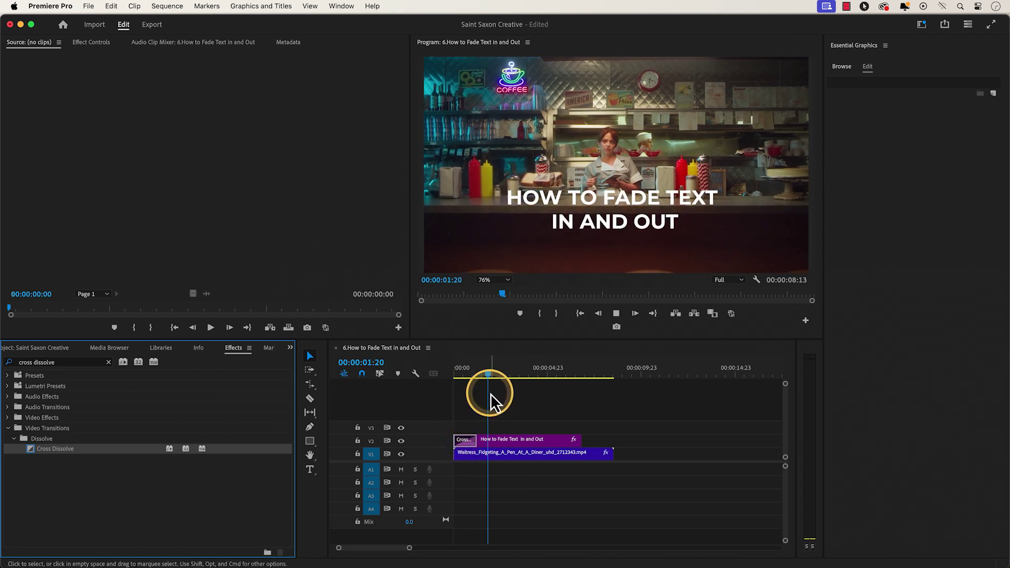
key(space)
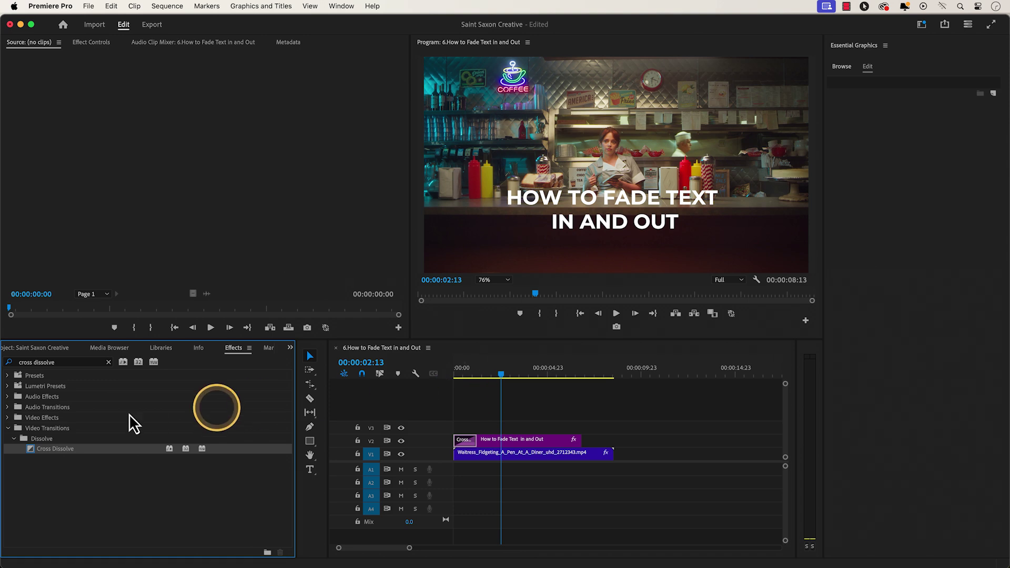
Add a Cross Dissolve to the title's end, preview it, then lengthen the opening dissolve to 00:00:02:12.
drag(30, 451, 578, 439)
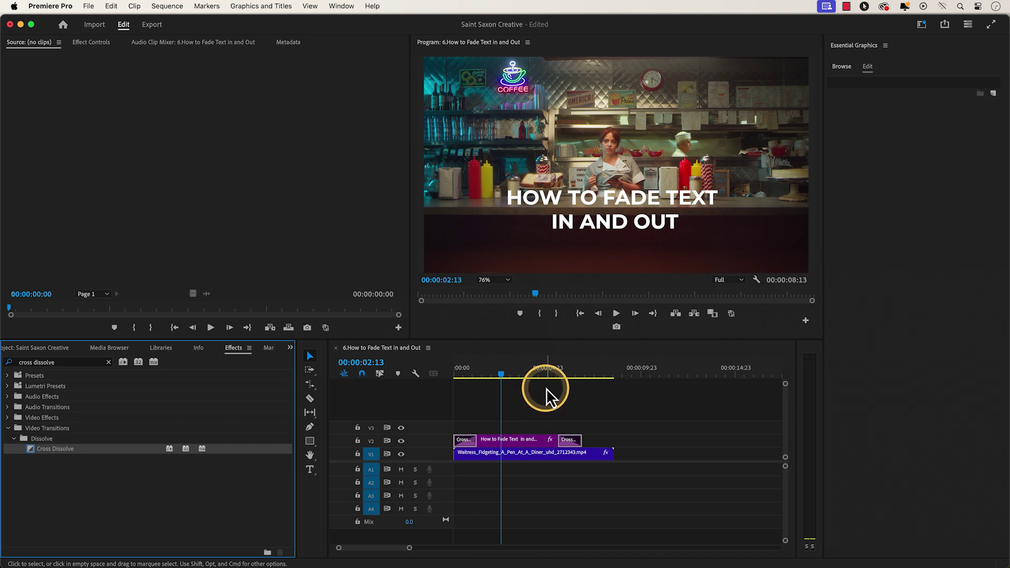
click(550, 372)
key(space)
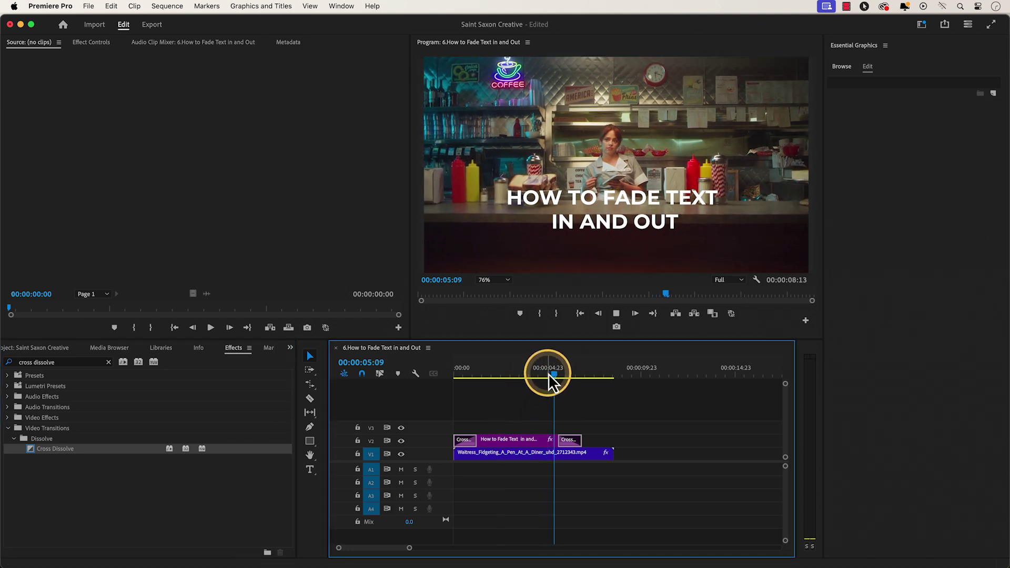
key(space)
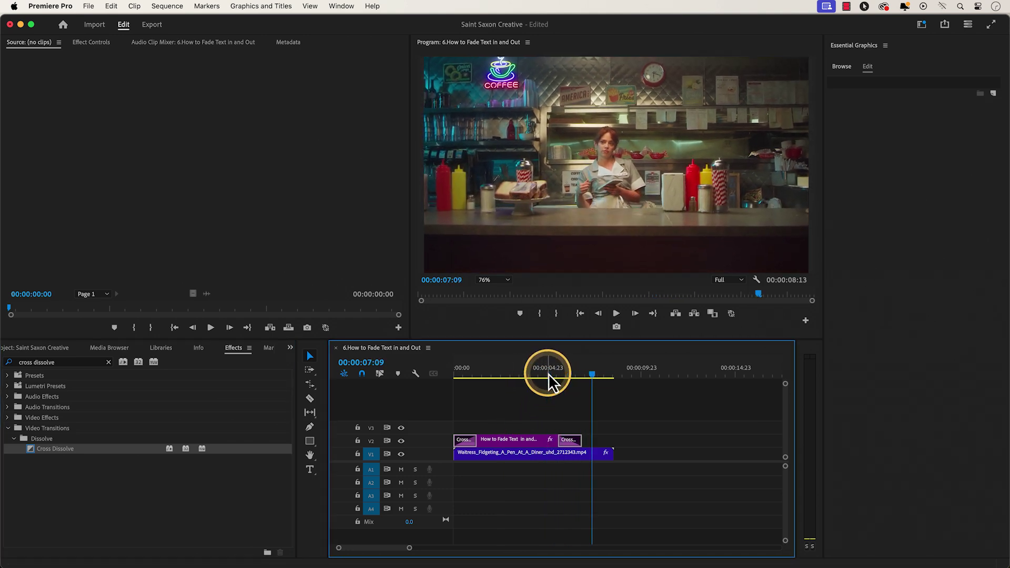
drag(529, 373, 461, 374)
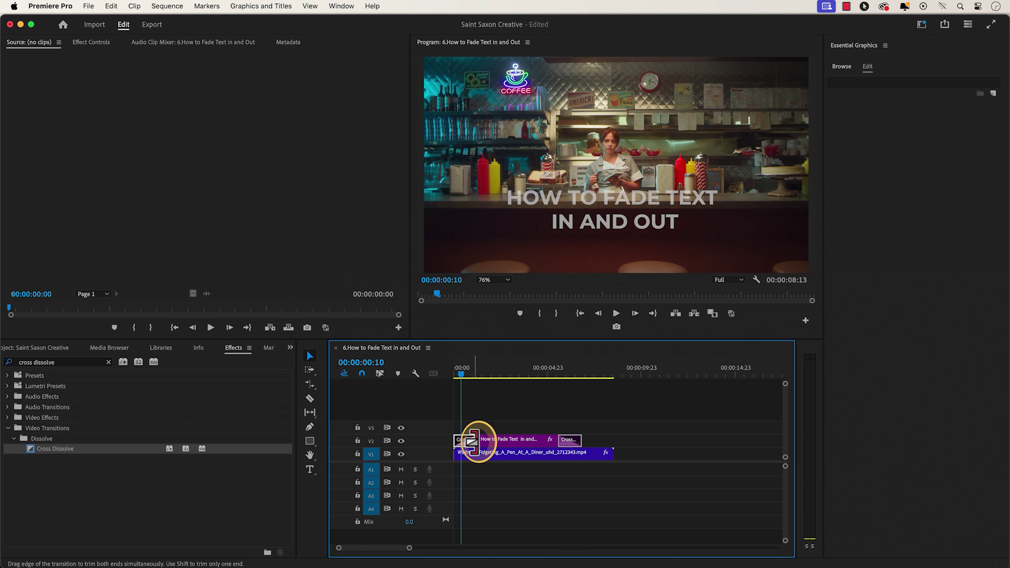
drag(473, 440, 496, 445)
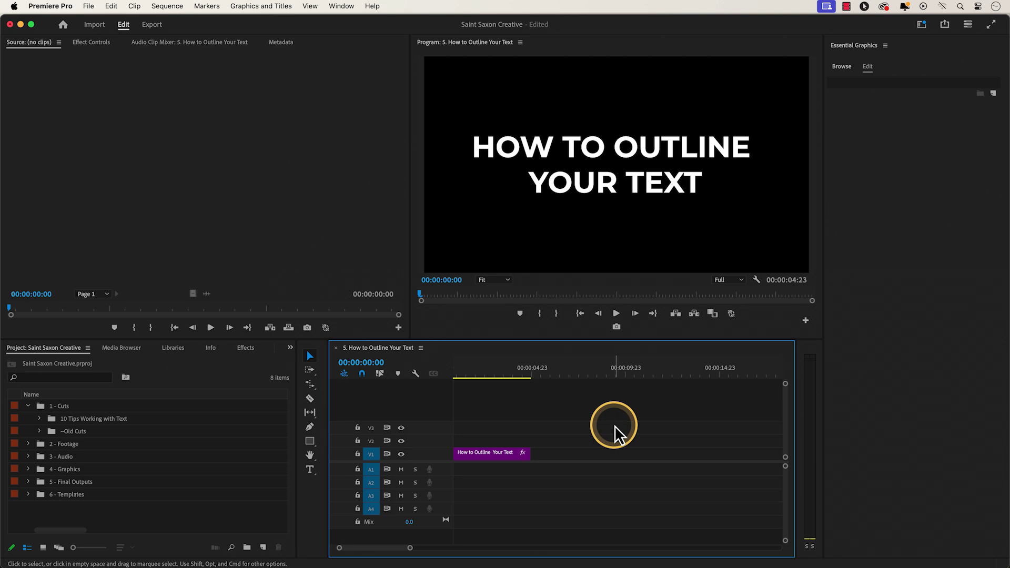
Remove the title's fill and give its letters a thick white stroke outline.
double_click(624, 175)
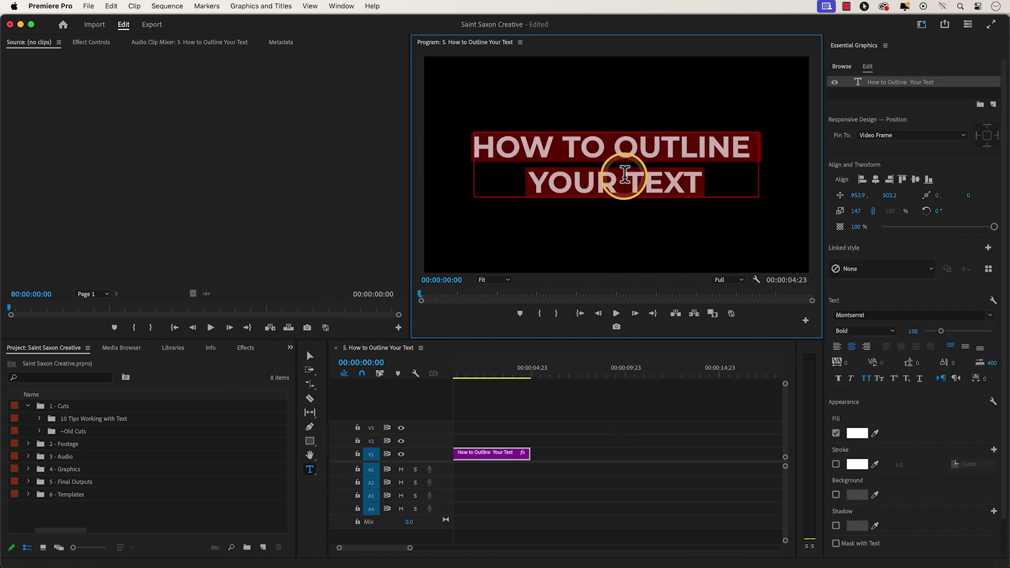
click(836, 433)
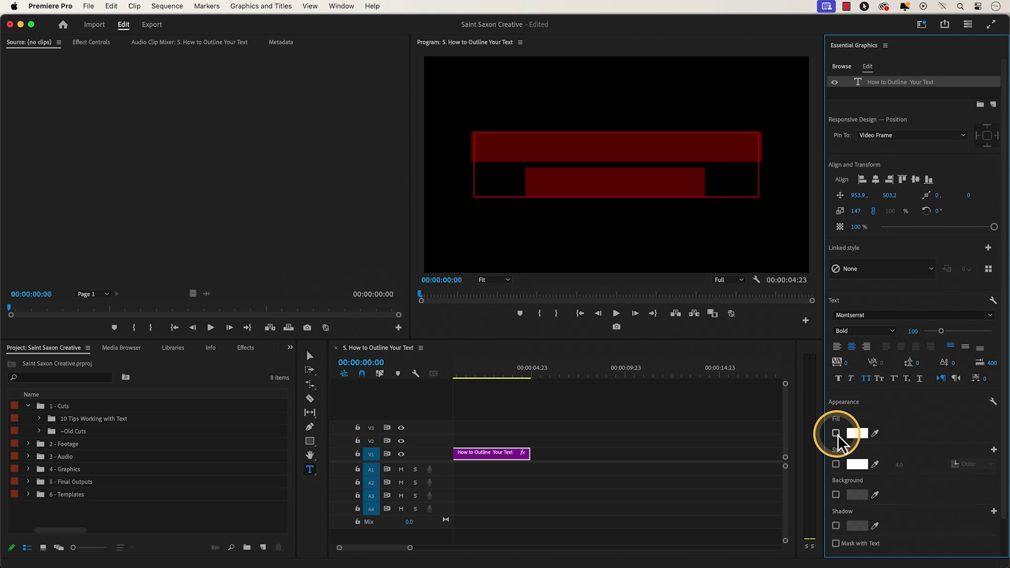
click(835, 464)
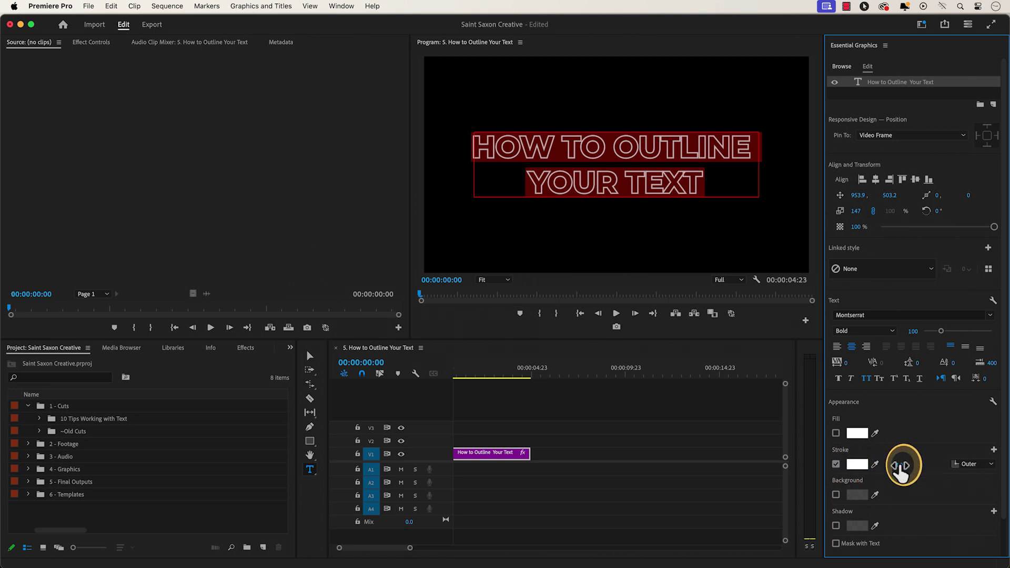
drag(900, 466, 900, 465)
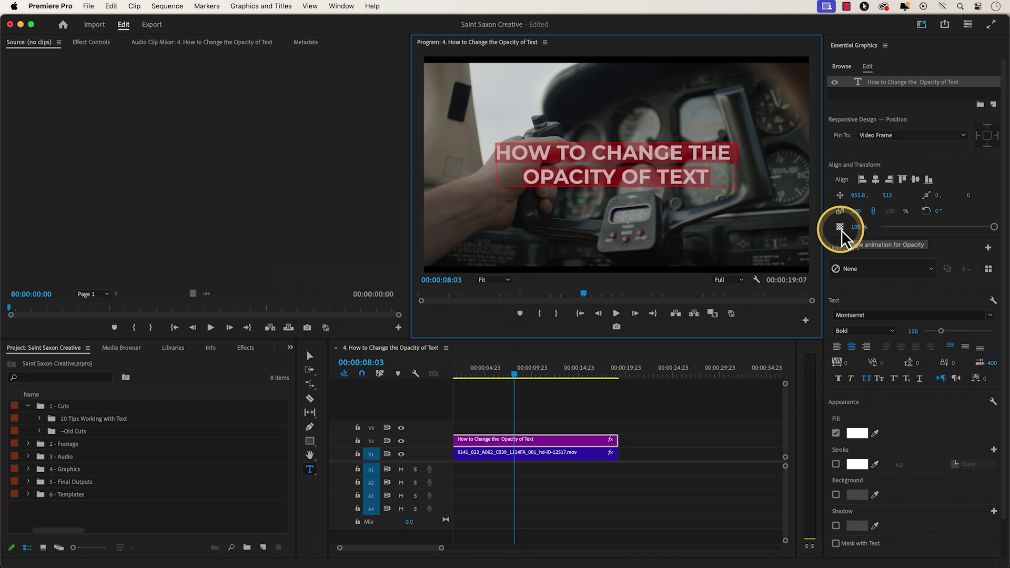
Try the Essential Graphics Opacity slider, then view the title's Motion and Opacity properties in Effect Controls.
drag(993, 228, 856, 231)
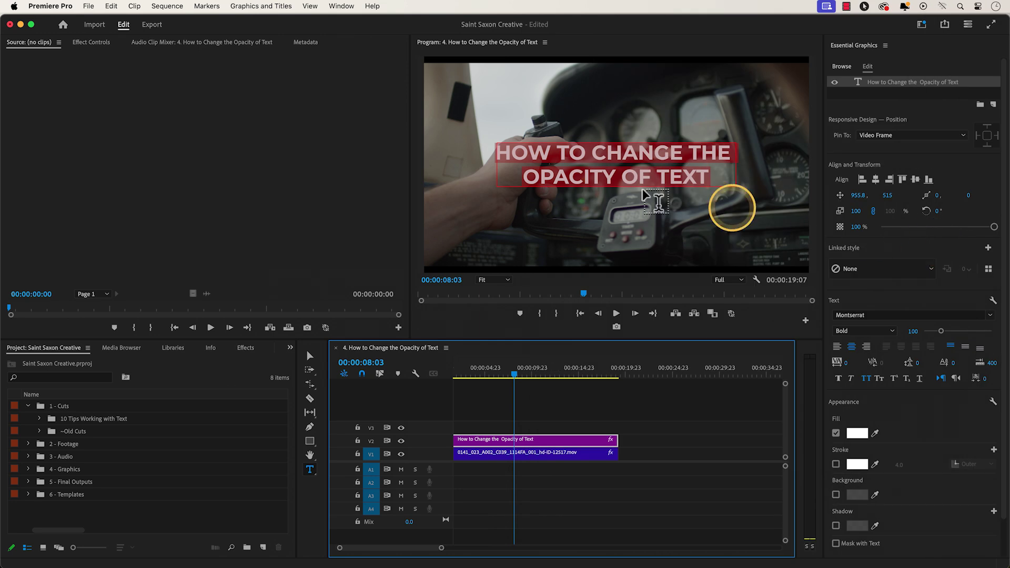
click(98, 48)
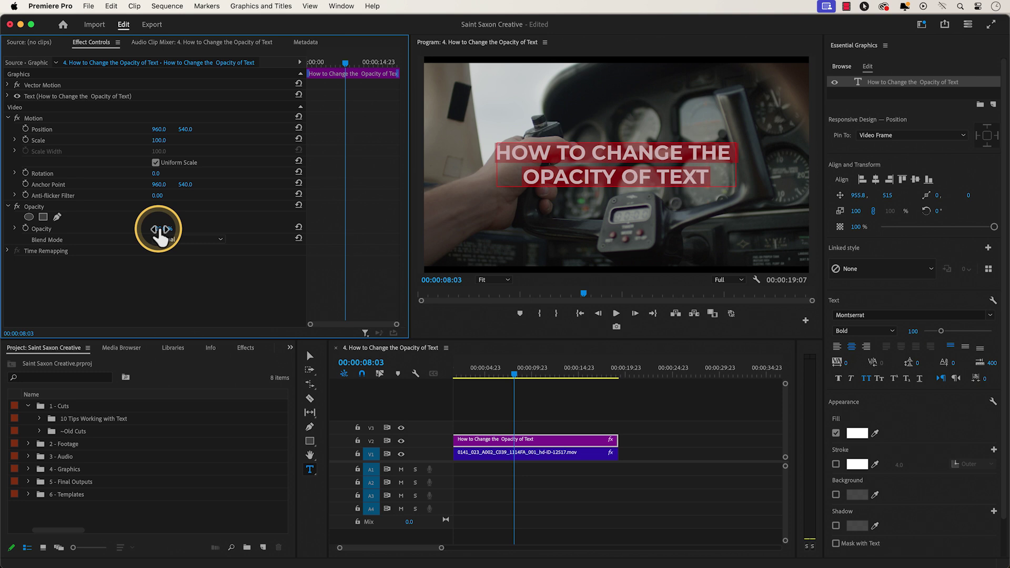
Set the HOW TO CHANGE THE OPACITY OF TEXT title's Opacity to 70 in Effect Controls.
drag(159, 237, 160, 237)
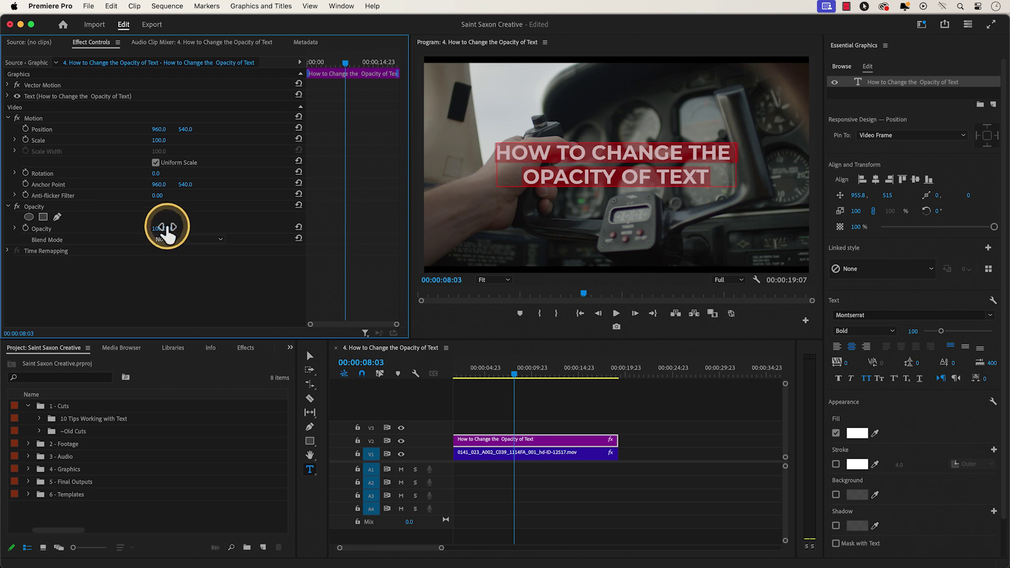
click(163, 230)
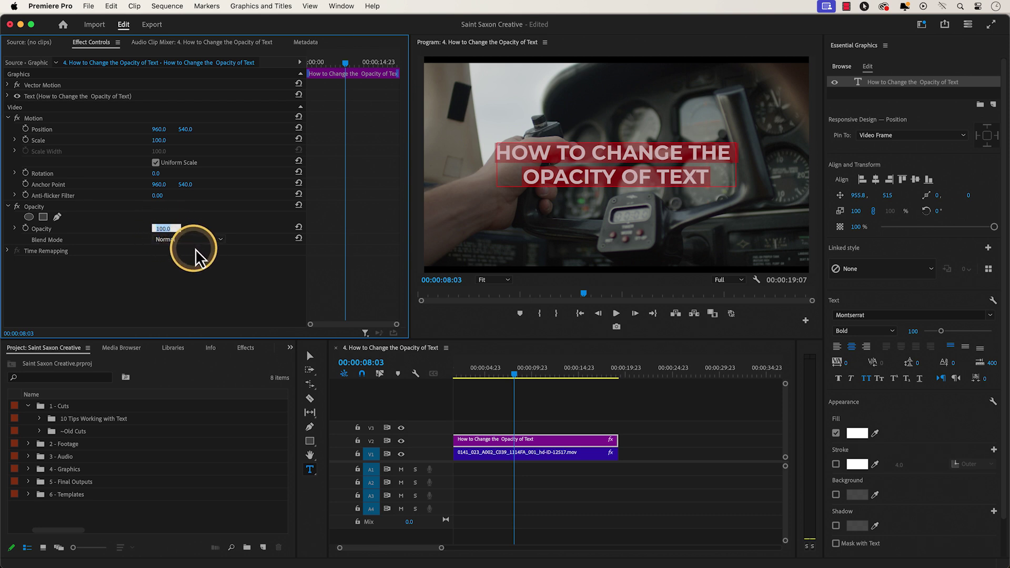
text(70)
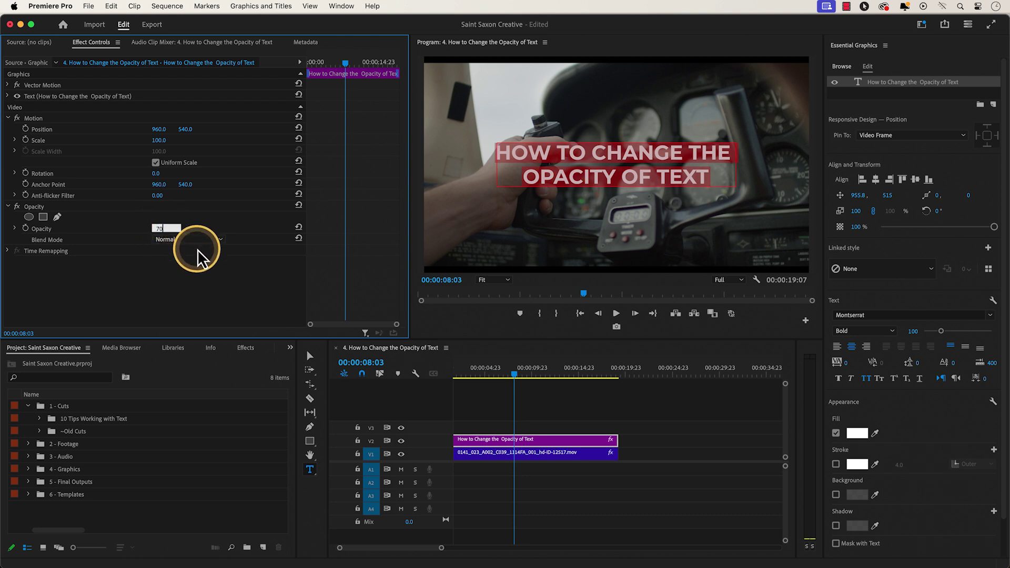
key(Return)
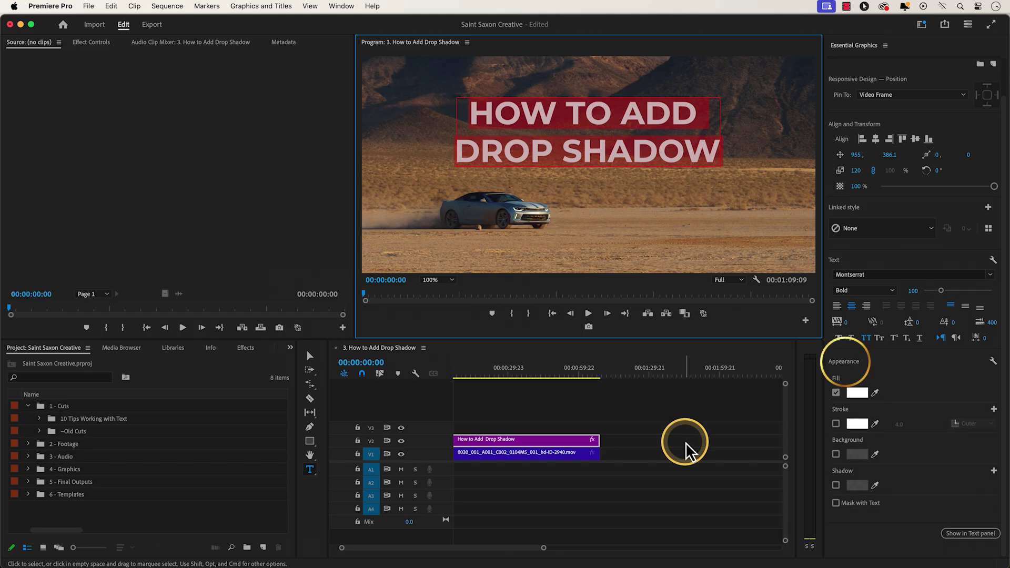
Give the HOW TO ADD DROP SHADOW title a near-black drop shadow, enlarged and softened.
click(835, 485)
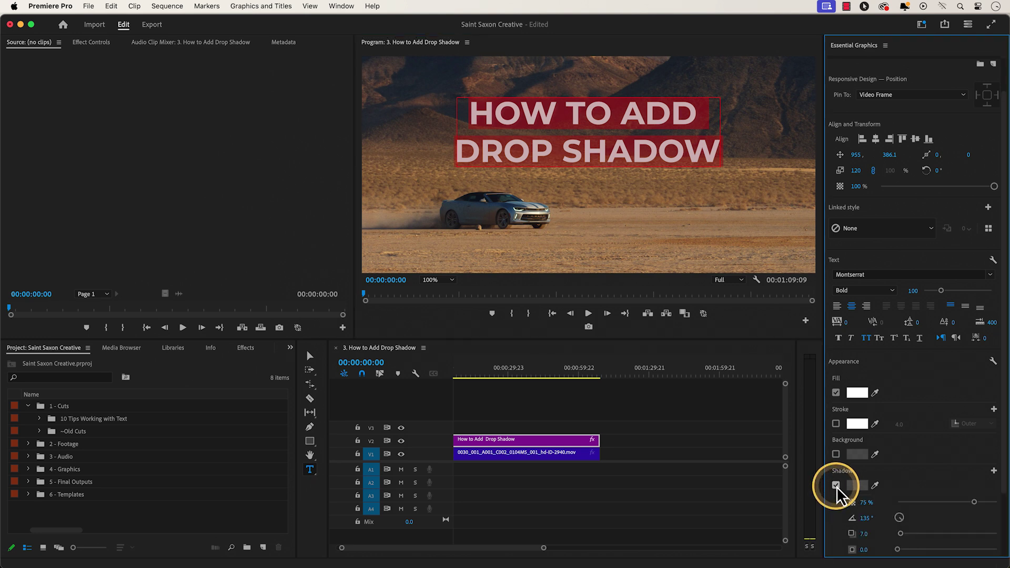
click(857, 484)
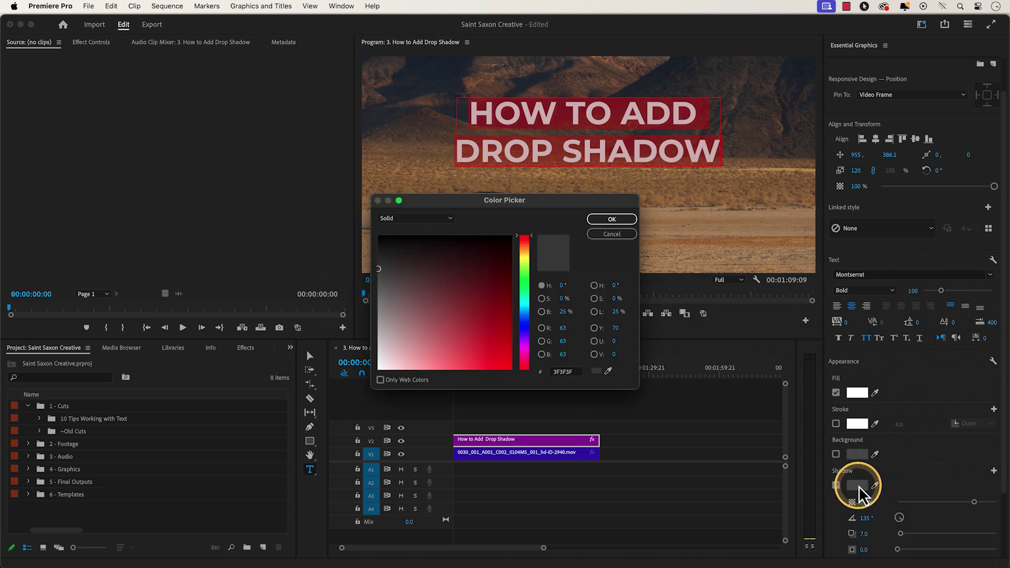
click(401, 261)
drag(400, 261, 520, 236)
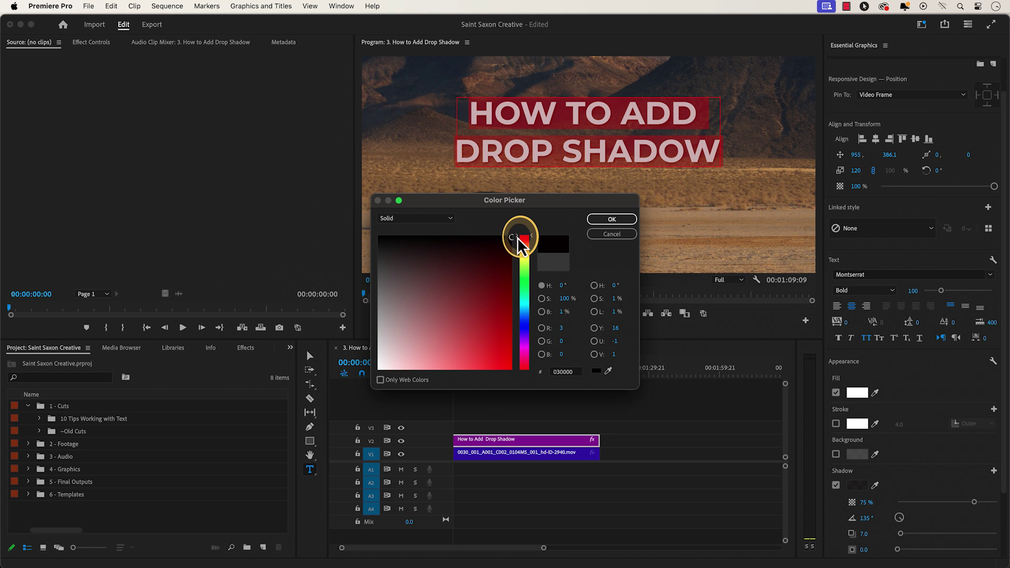
click(610, 220)
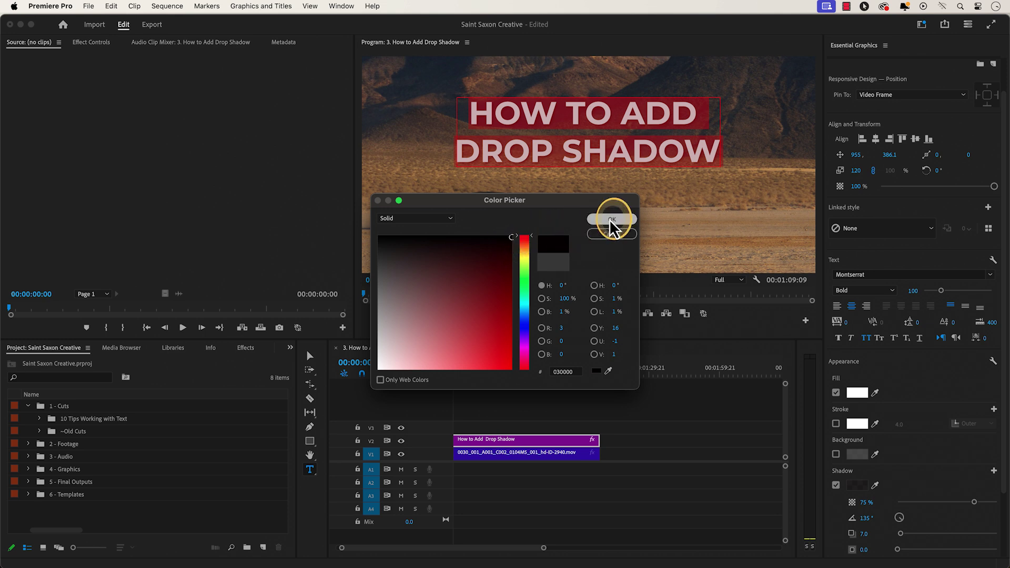
scroll(921, 476, down, 5)
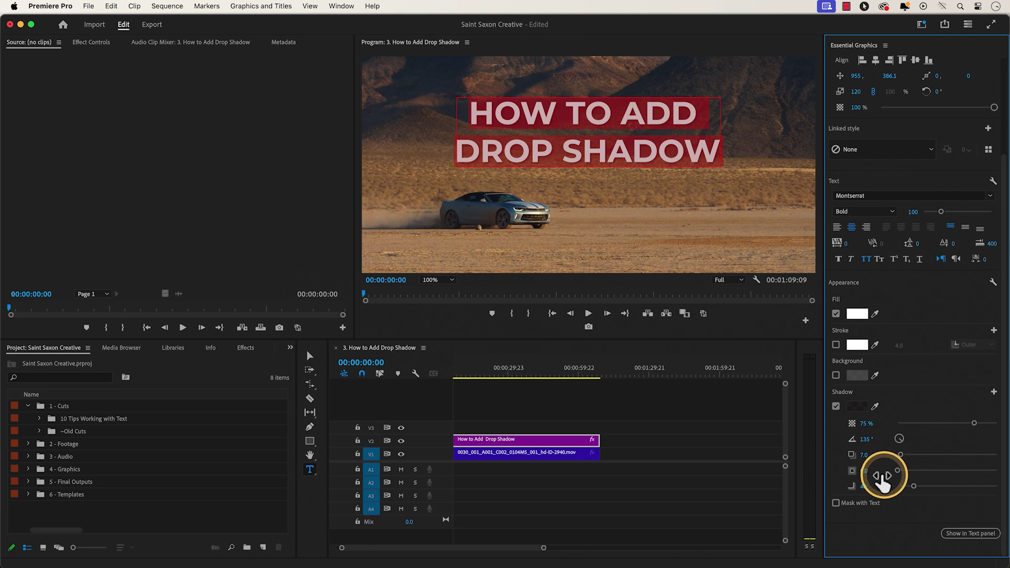
drag(853, 472, 922, 476)
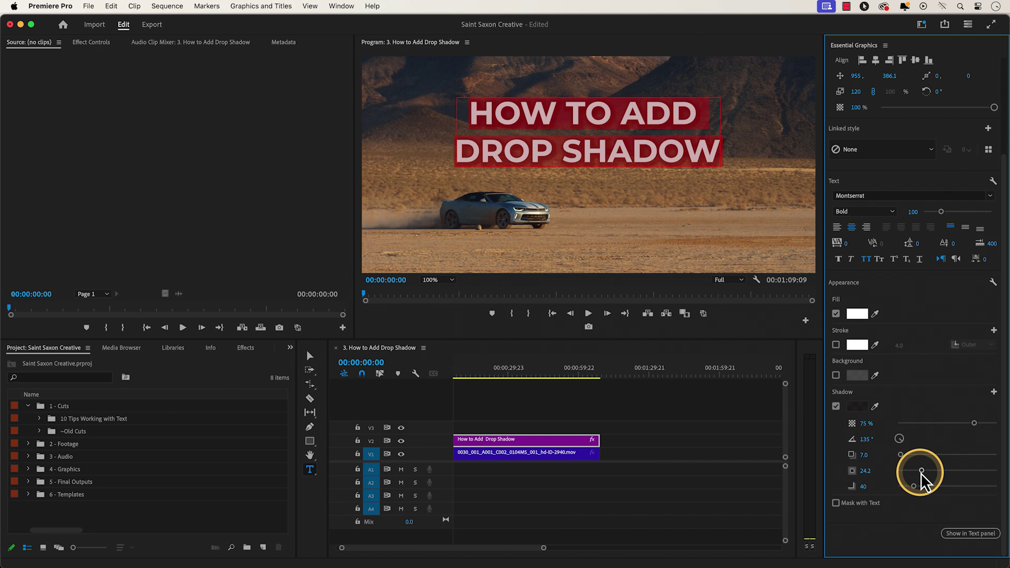
click(699, 437)
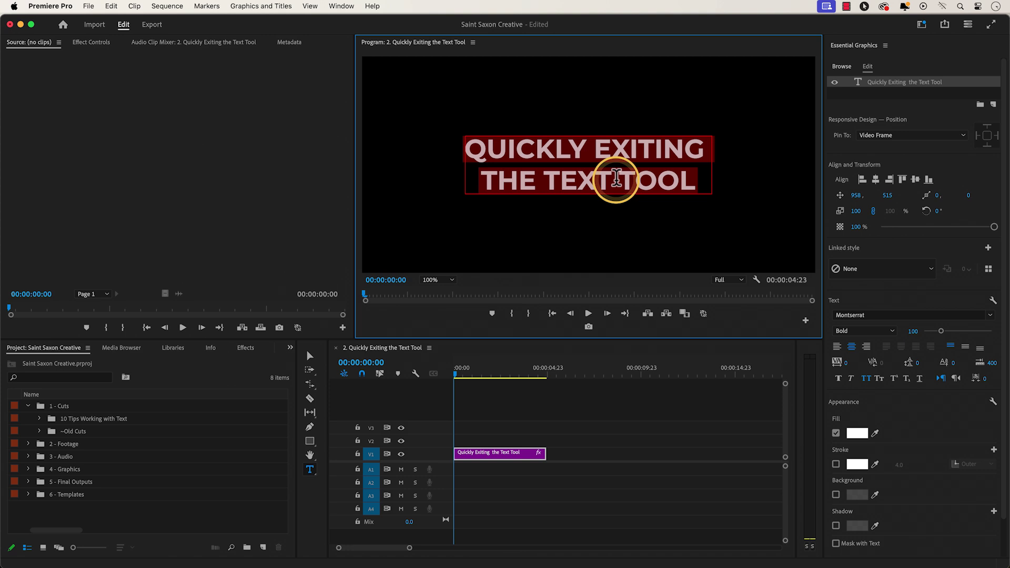
Deselect the title text with Escape and switch to the Selection tool with V.
key(Escape)
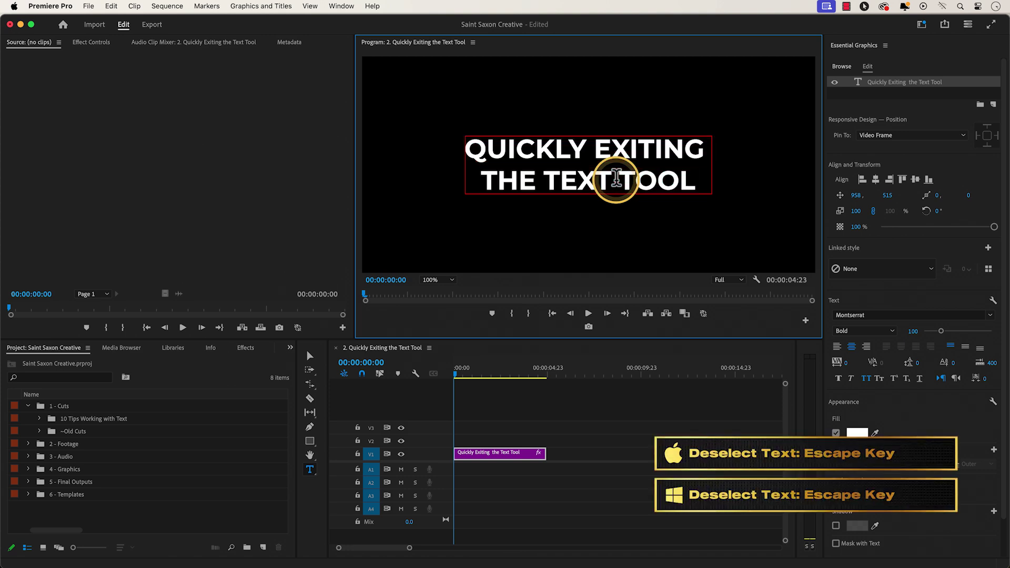
key(v)
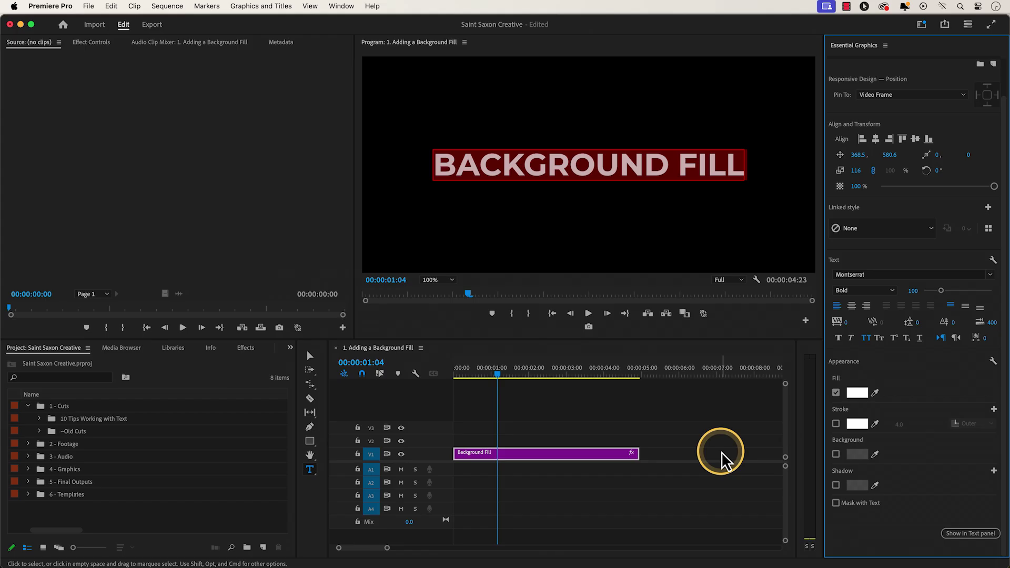
Enable the BACKGROUND FILL title's background and colour it green 0E7C23.
click(836, 454)
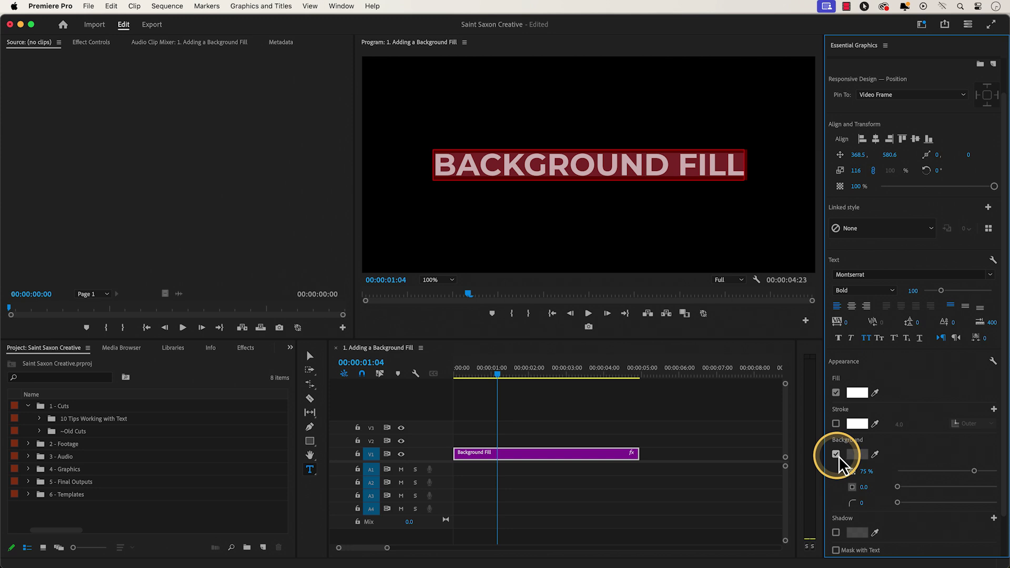
click(856, 455)
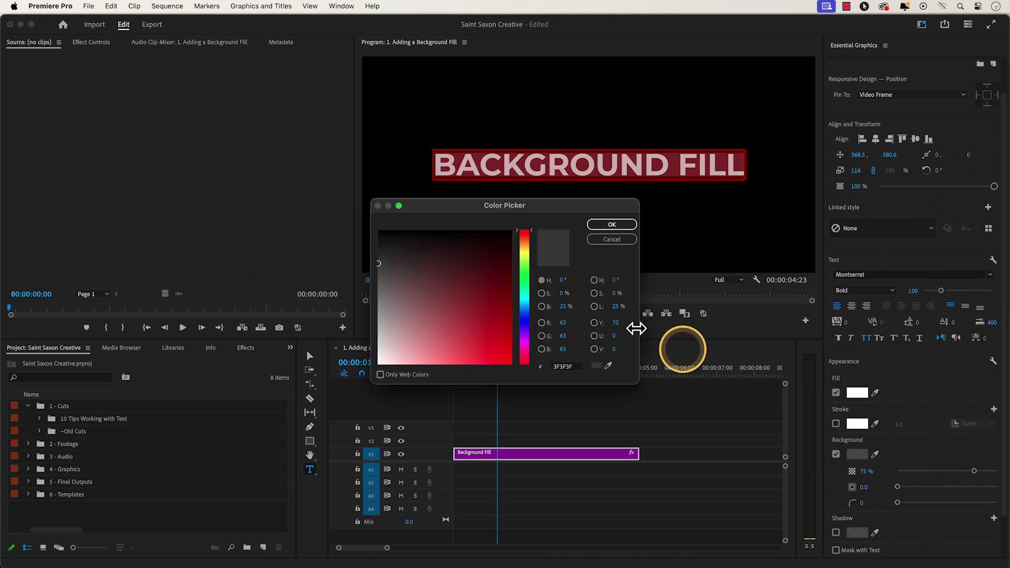
click(529, 236)
drag(530, 238, 531, 279)
mouse_move(413, 287)
mouse_down()
mouse_move(446, 282)
mouse_move(497, 295)
mouse_up()
click(609, 240)
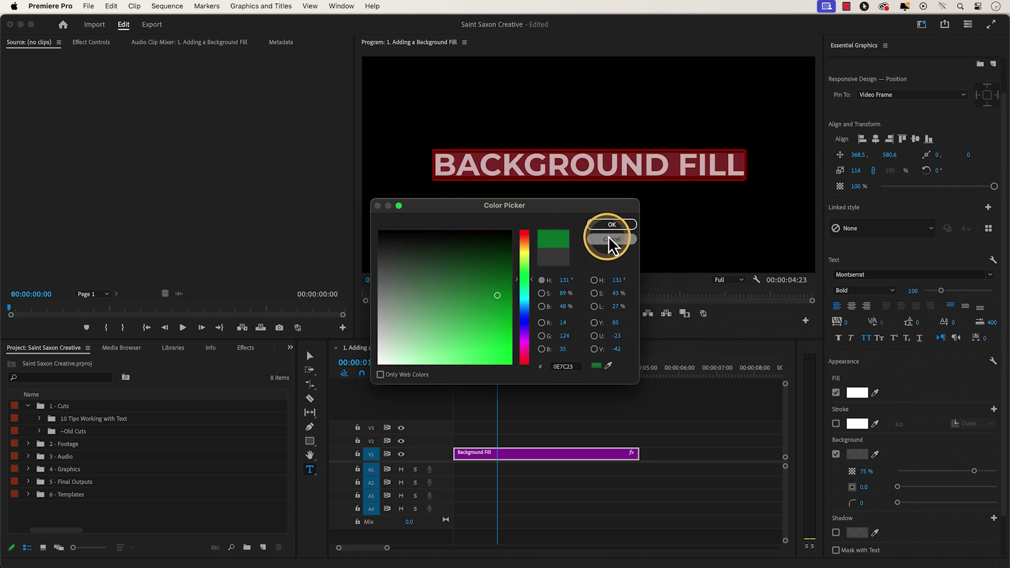
click(610, 225)
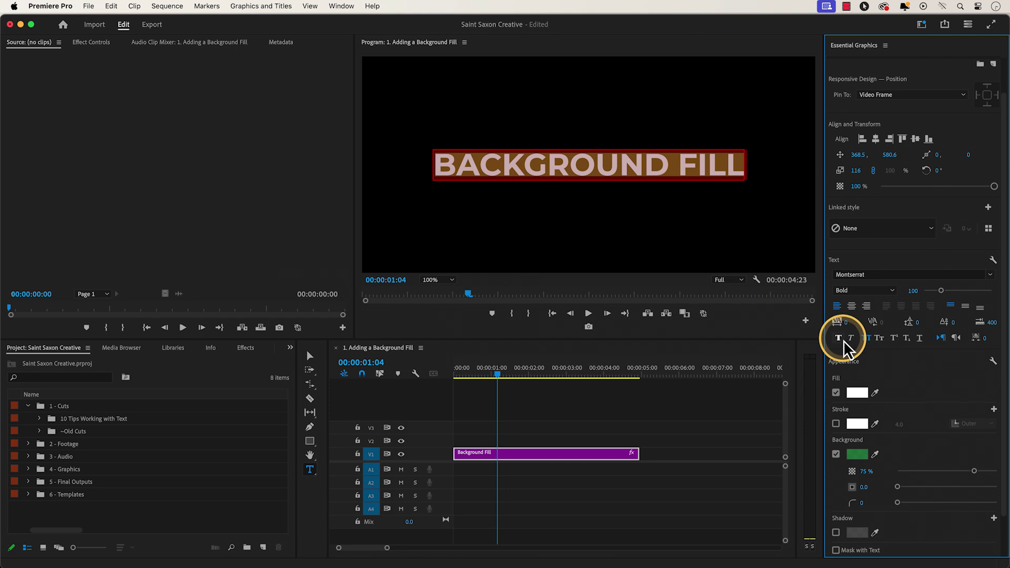
scroll(904, 461, down, 2)
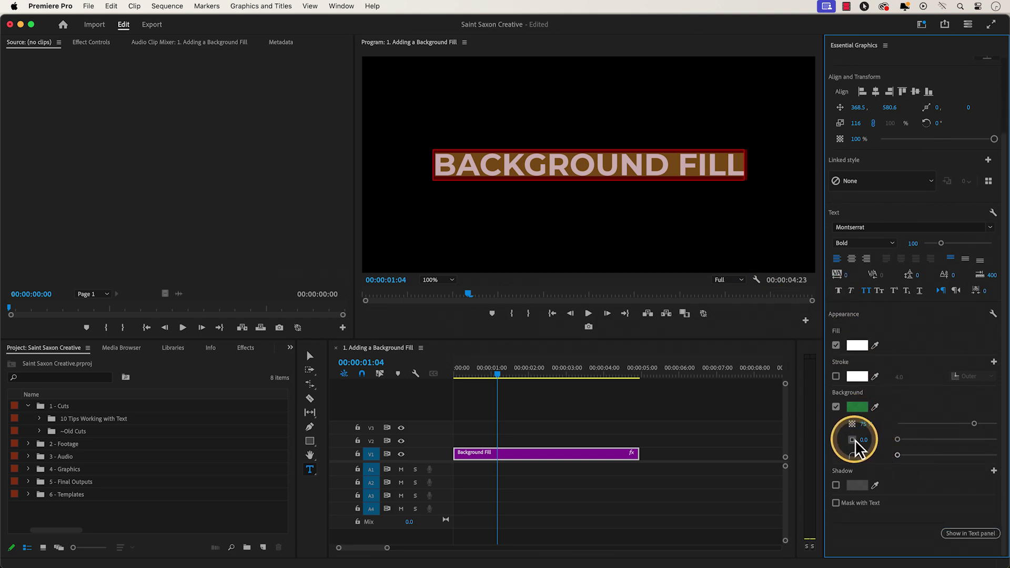
Set the green background's size to about 45, opacity to 85% and corner roundness to 52.
drag(853, 441, 943, 441)
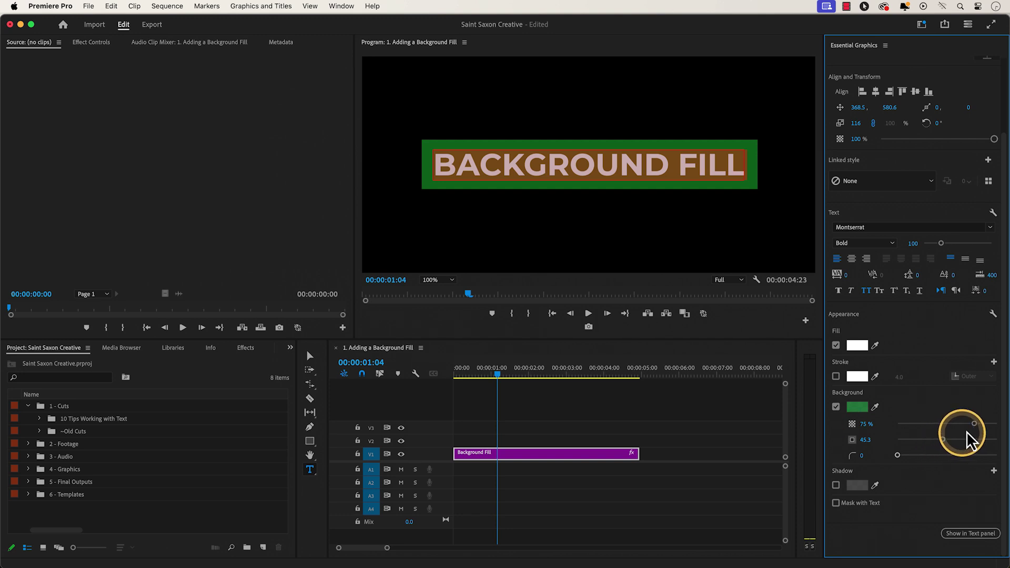
mouse_move(973, 423)
mouse_down()
mouse_move(925, 424)
mouse_move(982, 424)
mouse_up()
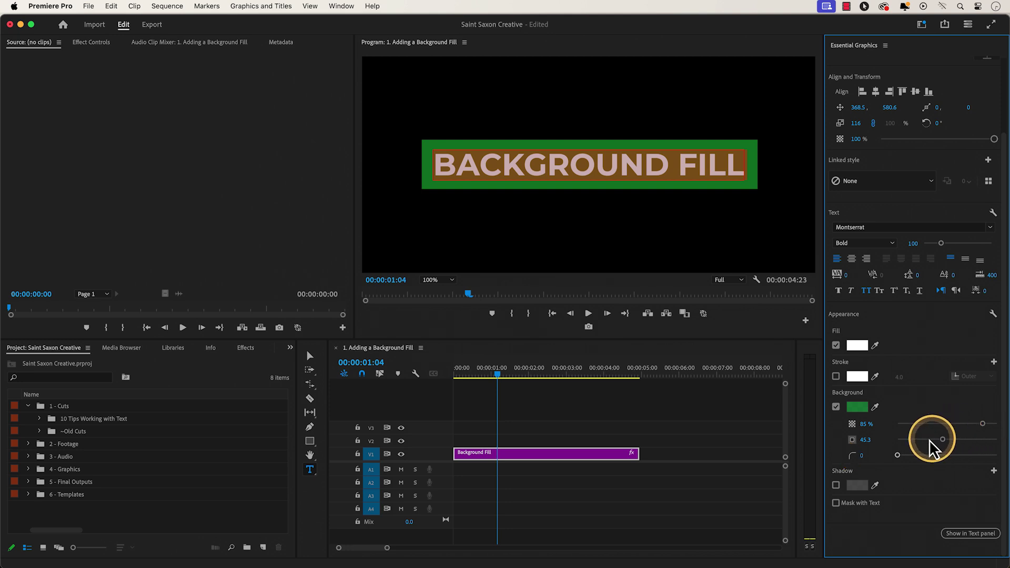
drag(897, 455, 948, 455)
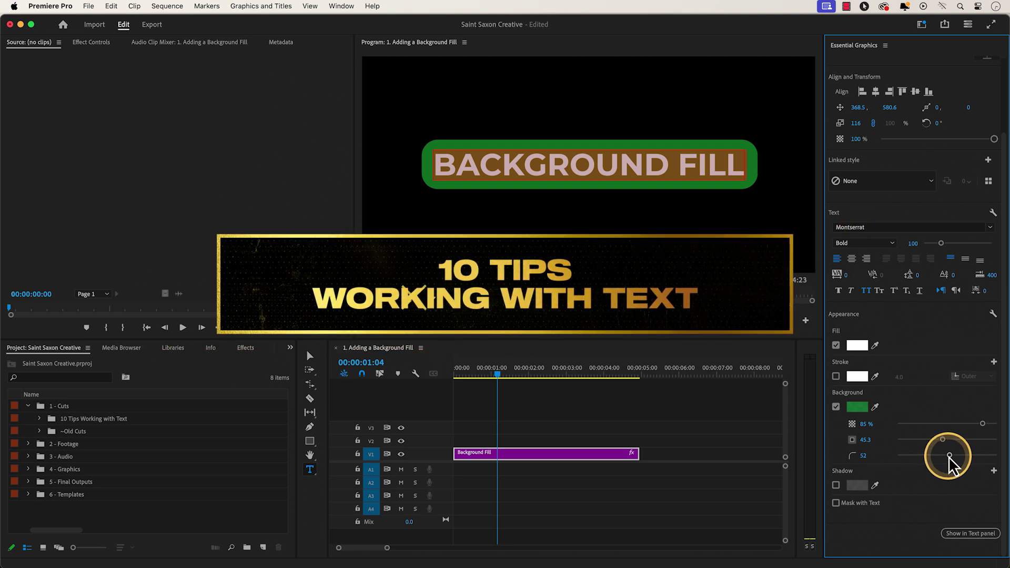